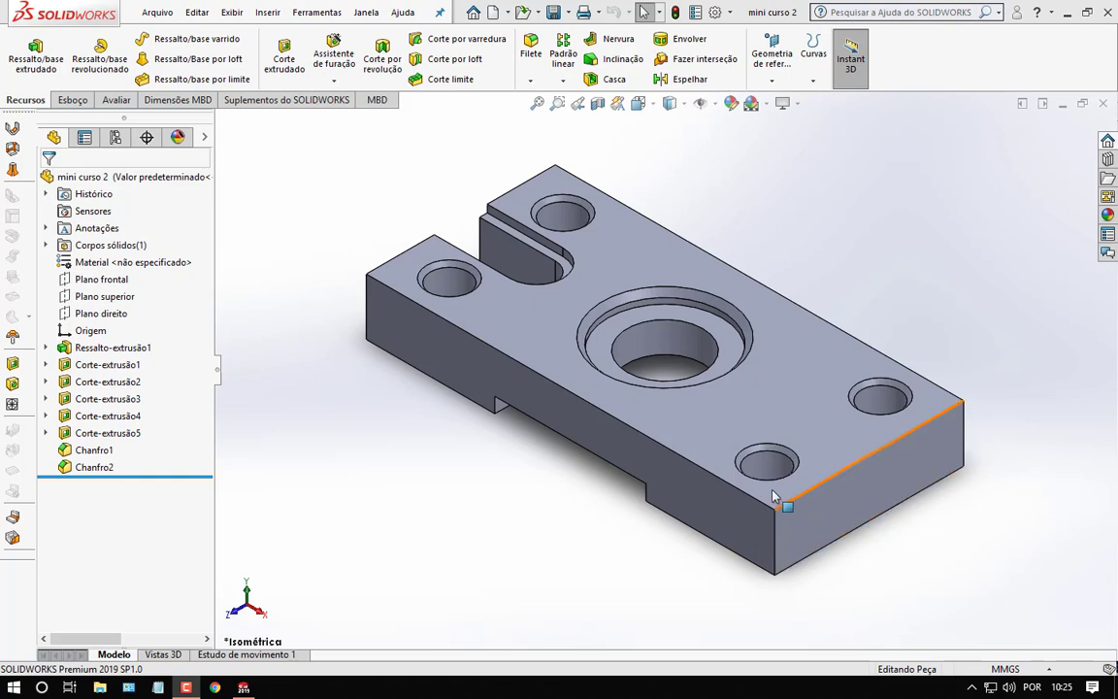
# Load the PhotoView 360 add-in from the SOLIDWORKS Add-ins list.
pyautogui.click(276, 103)
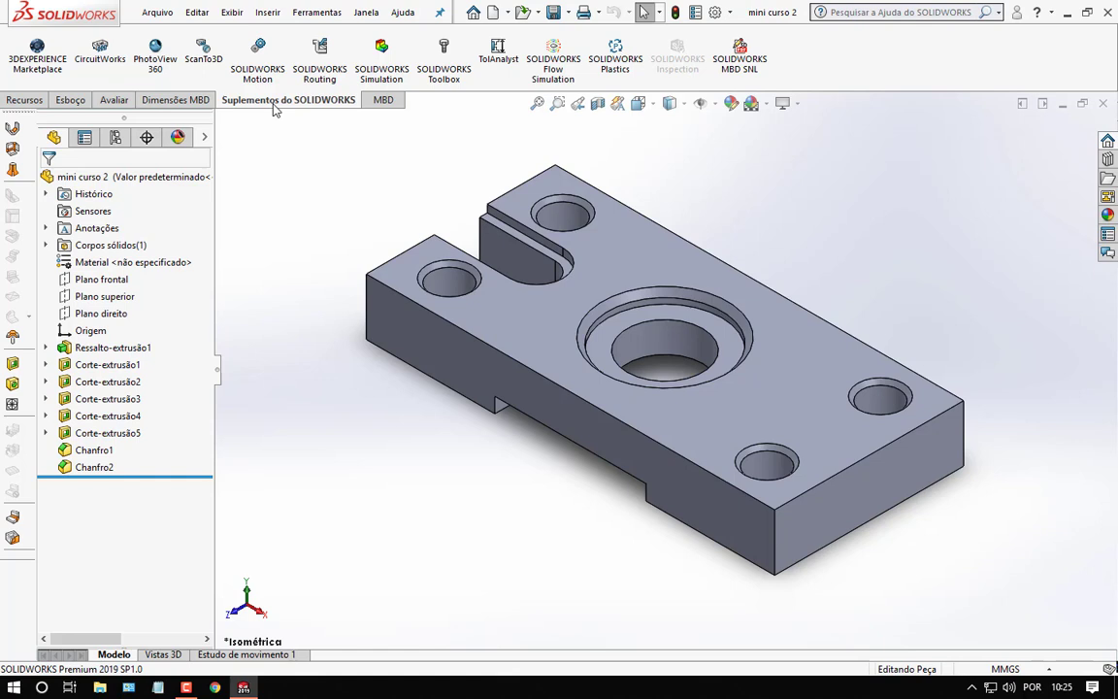
pyautogui.click(156, 60)
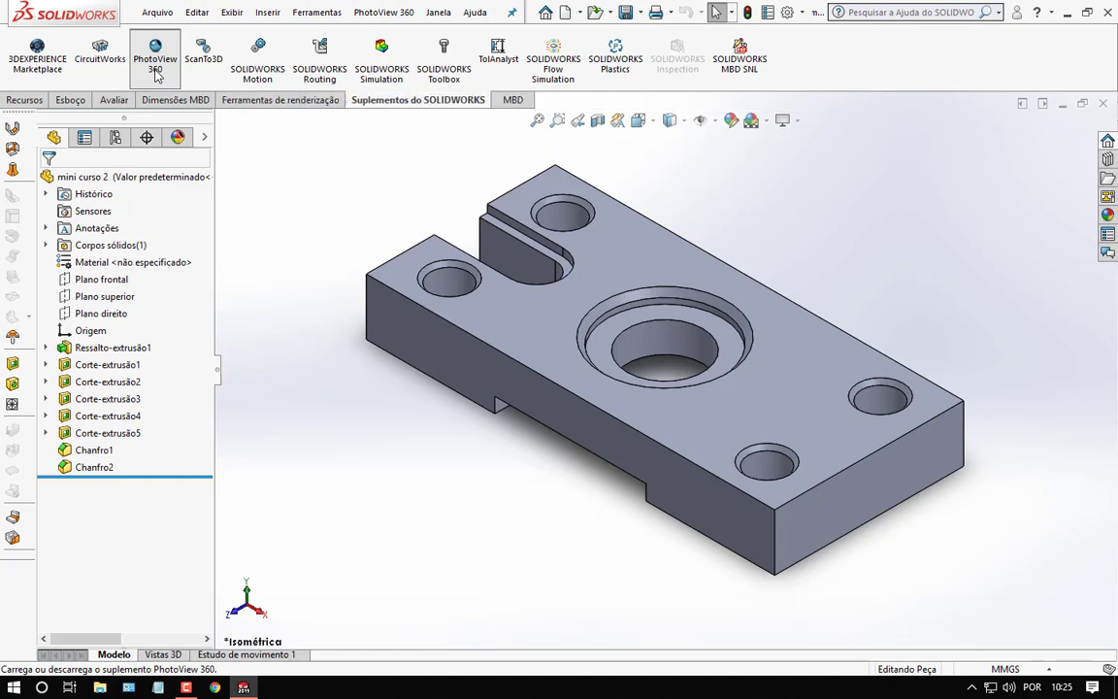
# Show the Ferramentas de renderização tab with the PhotoView 360 commands.
pyautogui.click(243, 103)
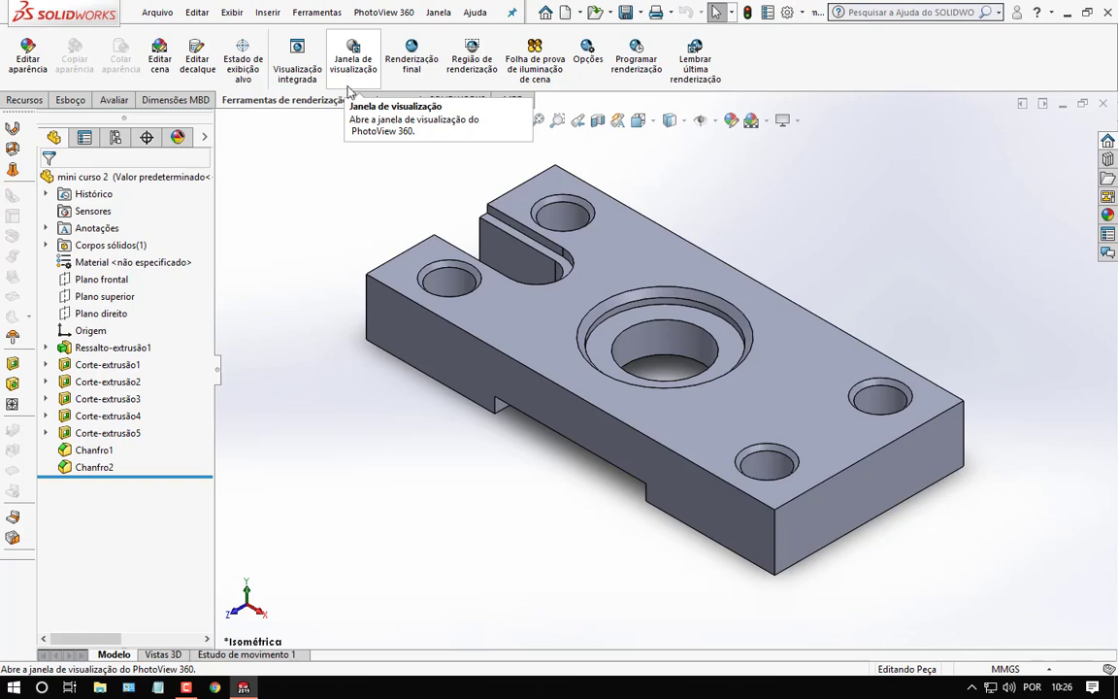
# Start a PhotoView 360 preview of the plate with perspective view turned on.
pyautogui.click(348, 85)
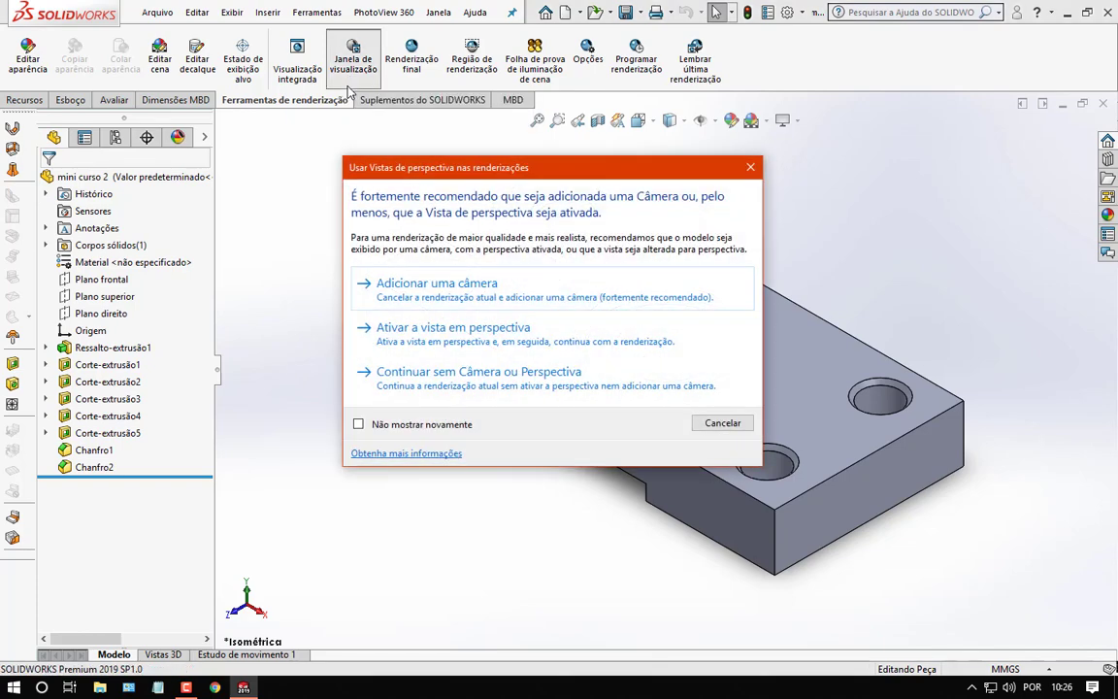
pyautogui.moveTo(409, 167); pyautogui.dragTo(355, 144)
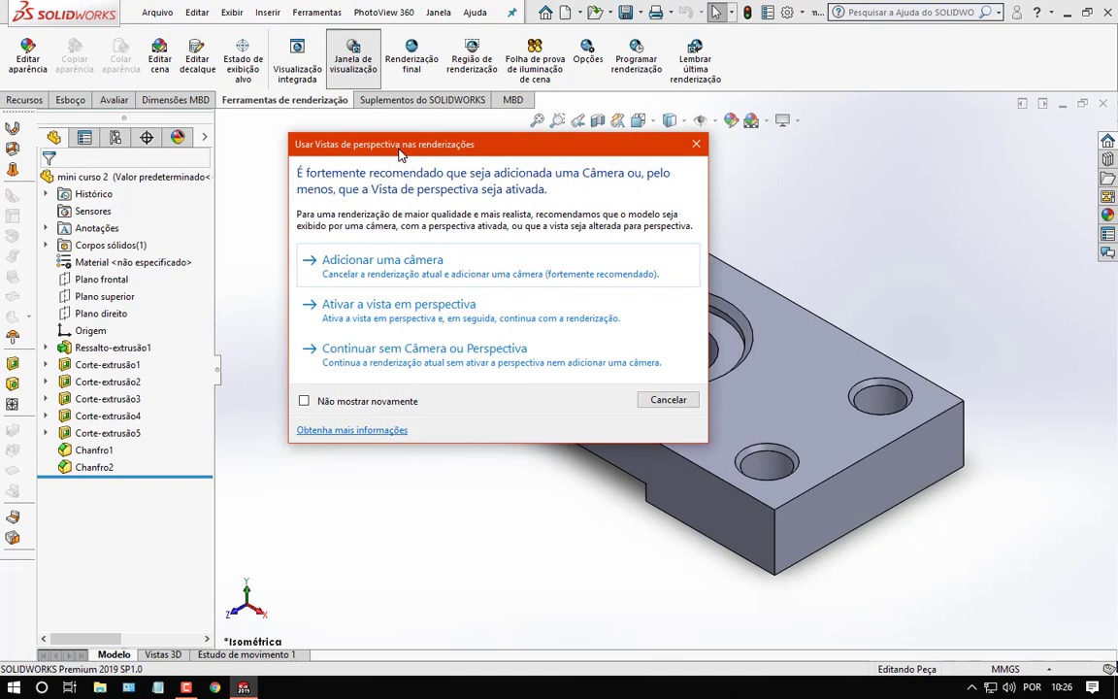
pyautogui.click(378, 319)
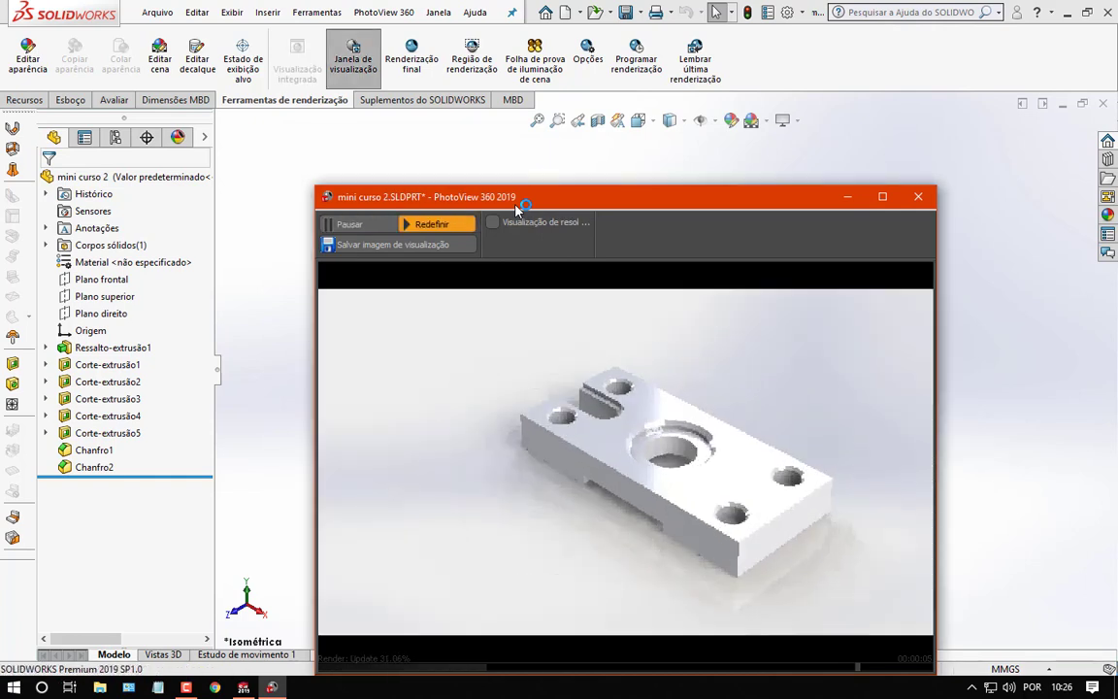
# Render the preview at output resolution, pause it, and minimize the PhotoView 360 window.
pyautogui.moveTo(516, 205); pyautogui.dragTo(284, 111)
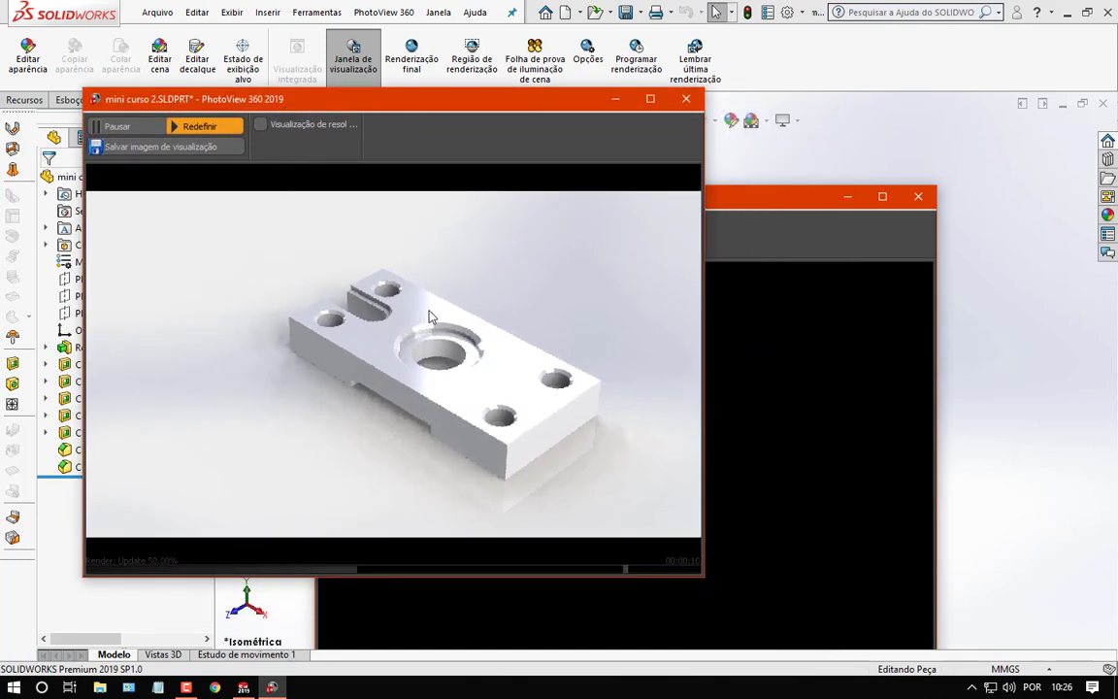
pyautogui.click(296, 133)
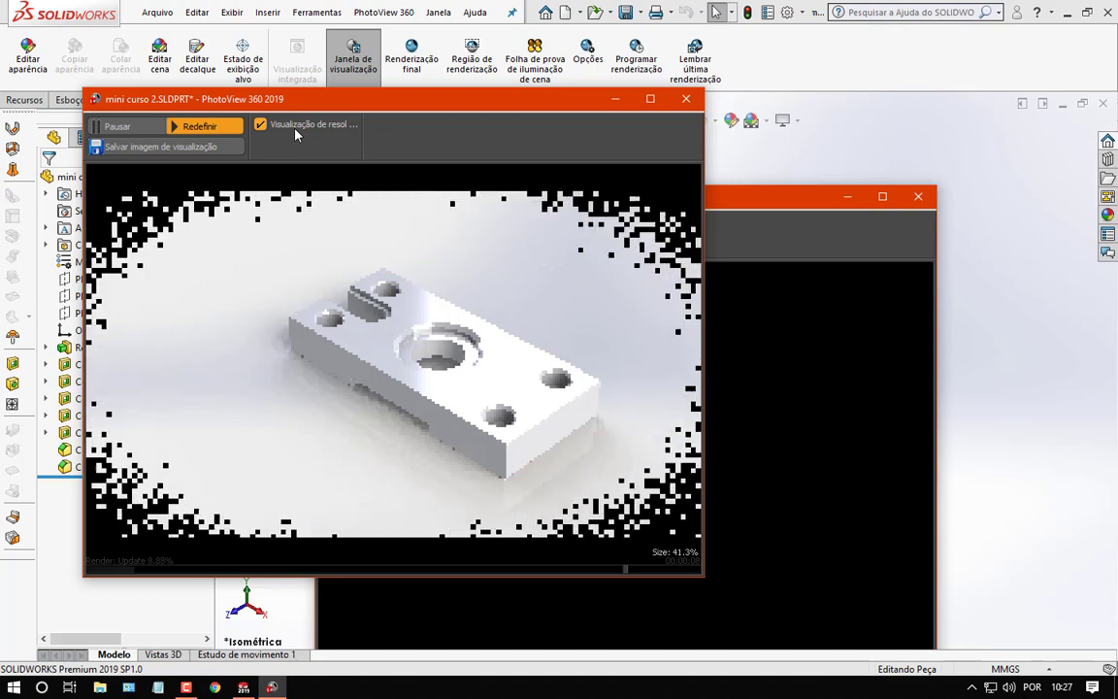
pyautogui.click(129, 136)
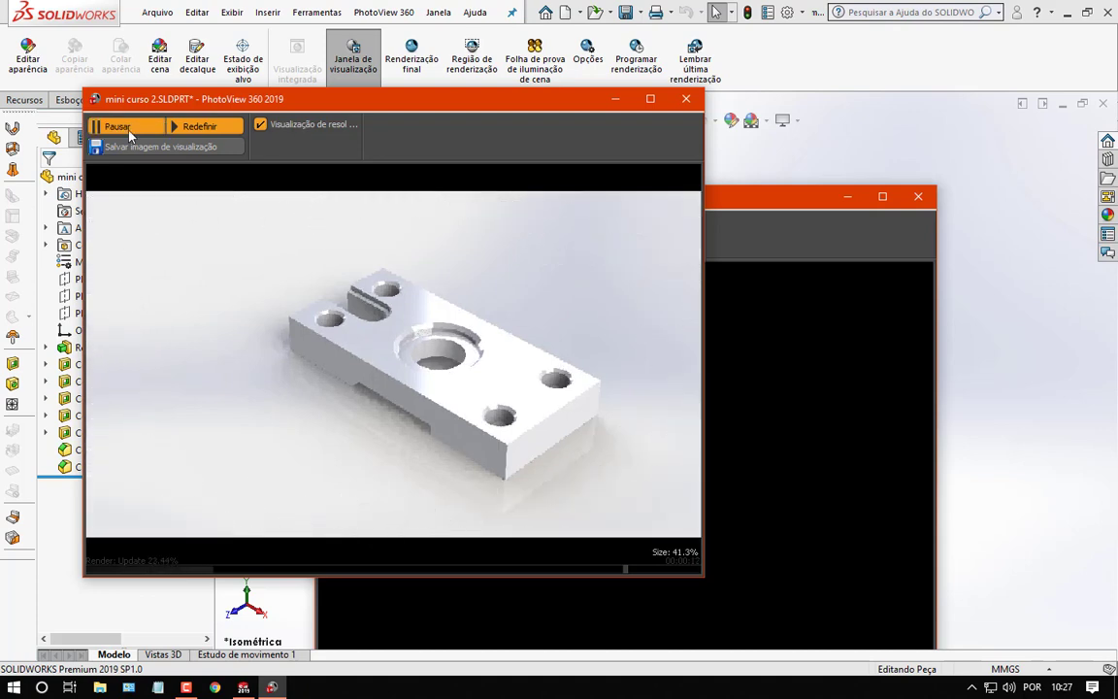
pyautogui.click(614, 101)
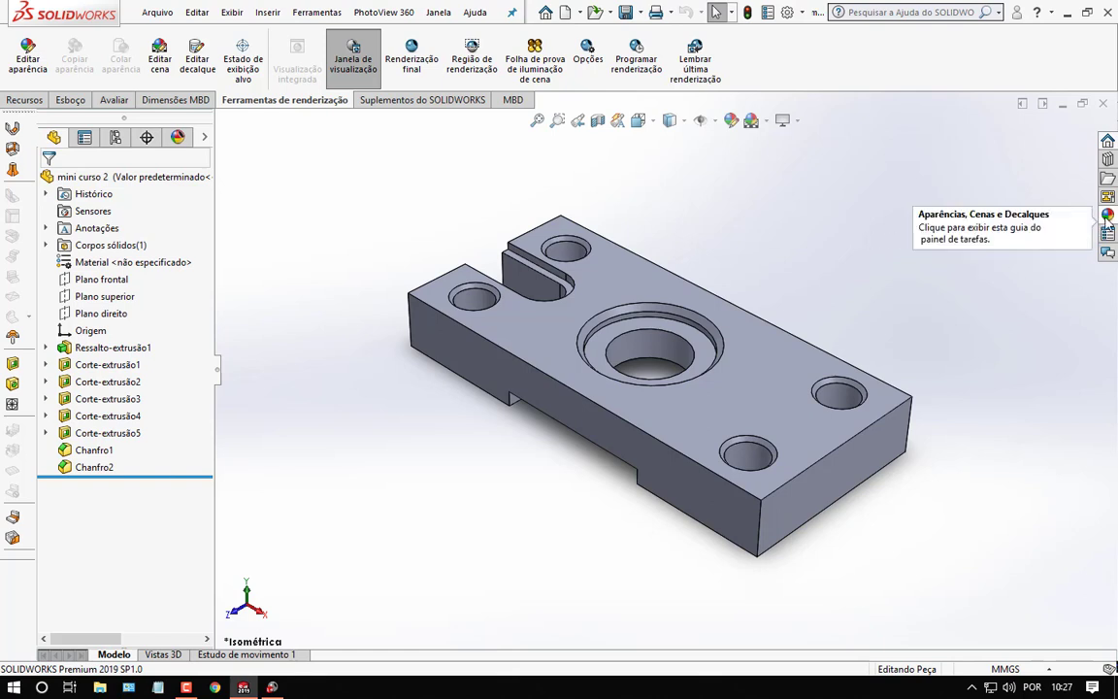
# Open the scenes library in the Appearances, Scenes and Decals pane and browse the studio scenes.
pyautogui.click(1107, 217)
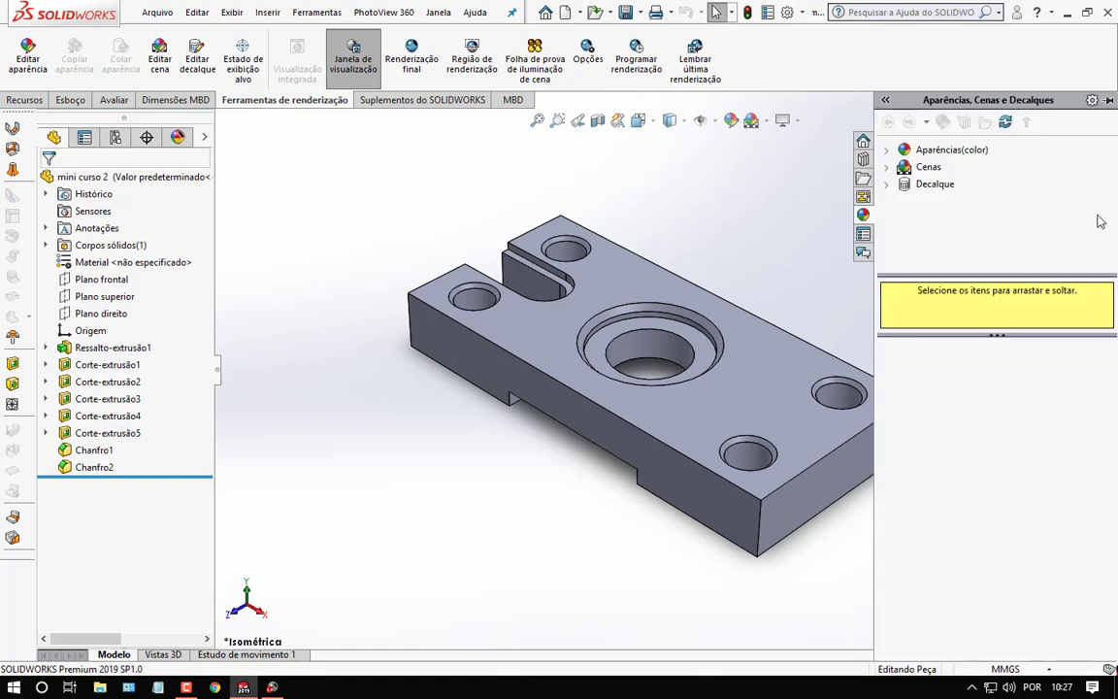
pyautogui.click(888, 168)
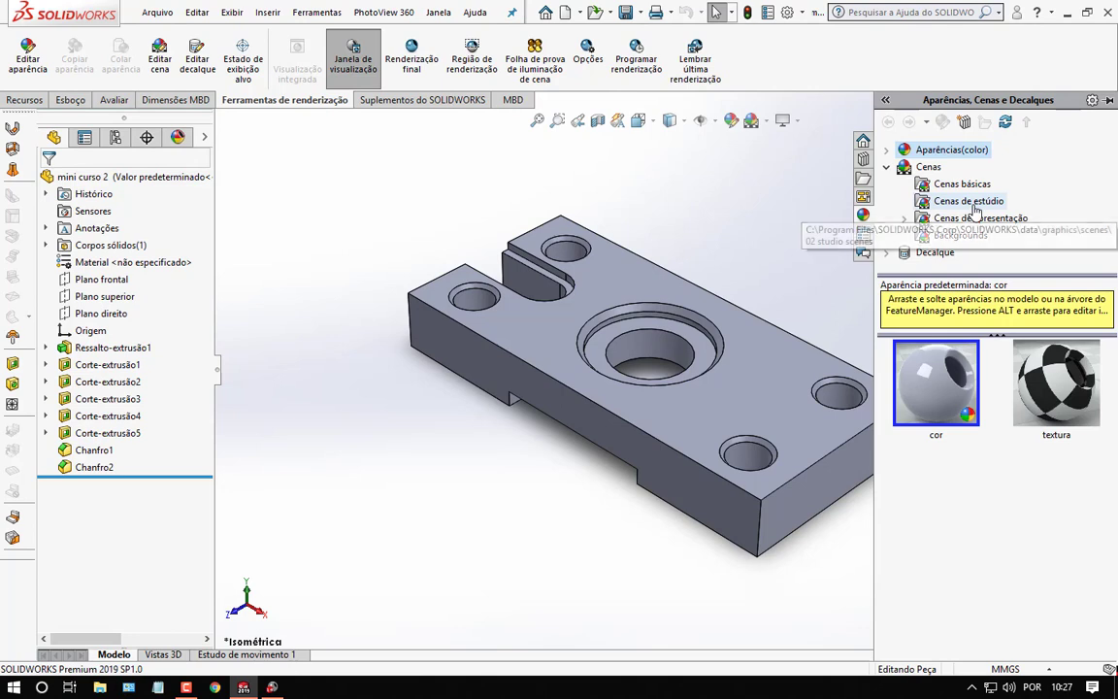
pyautogui.click(972, 203)
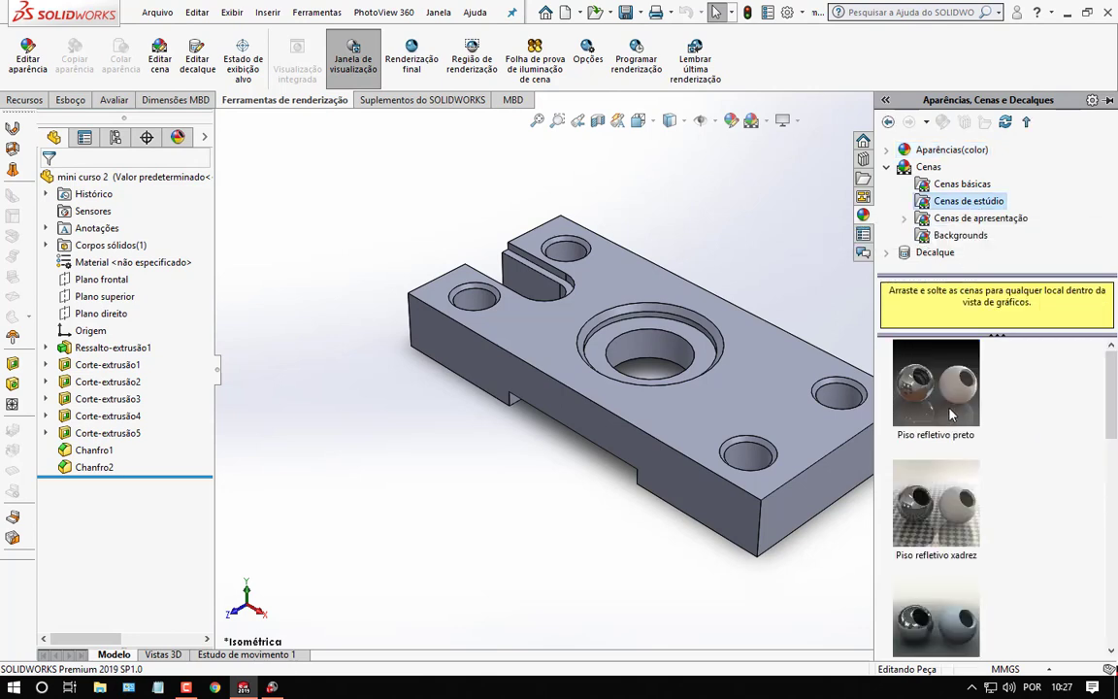
pyautogui.scroll(-3, 1058, 437)
pyautogui.scroll(-3, 1058, 437)
pyautogui.scroll(-3, 1057, 437)
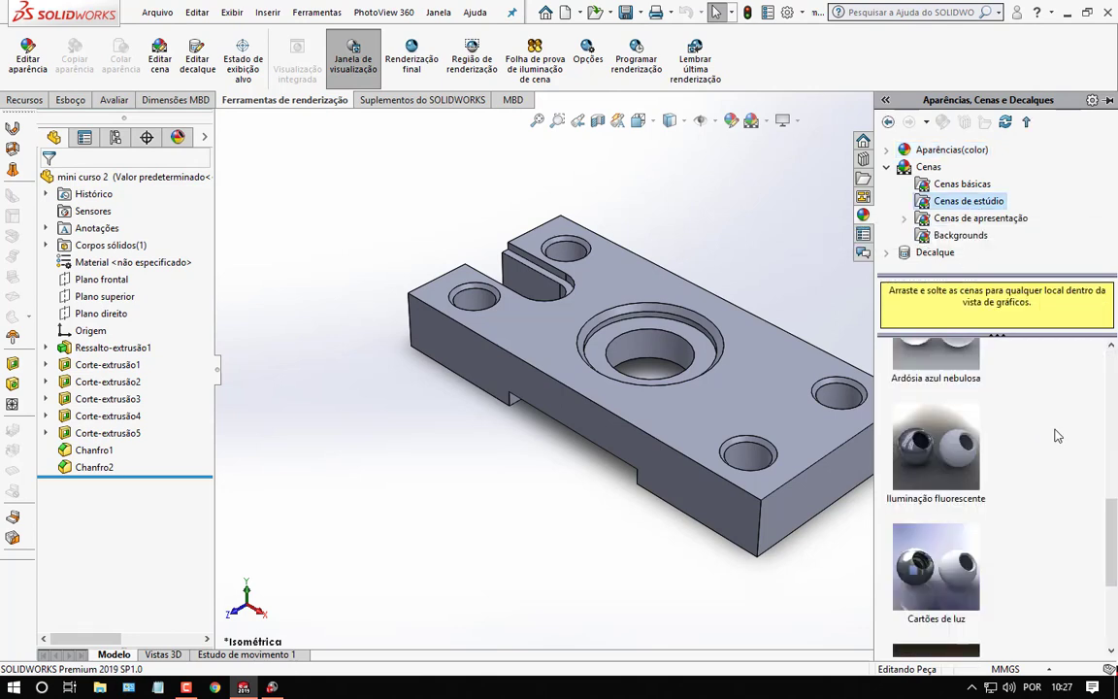
pyautogui.scroll(-3, 1057, 437)
pyautogui.scroll(3, 1058, 437)
pyautogui.scroll(3, 1057, 436)
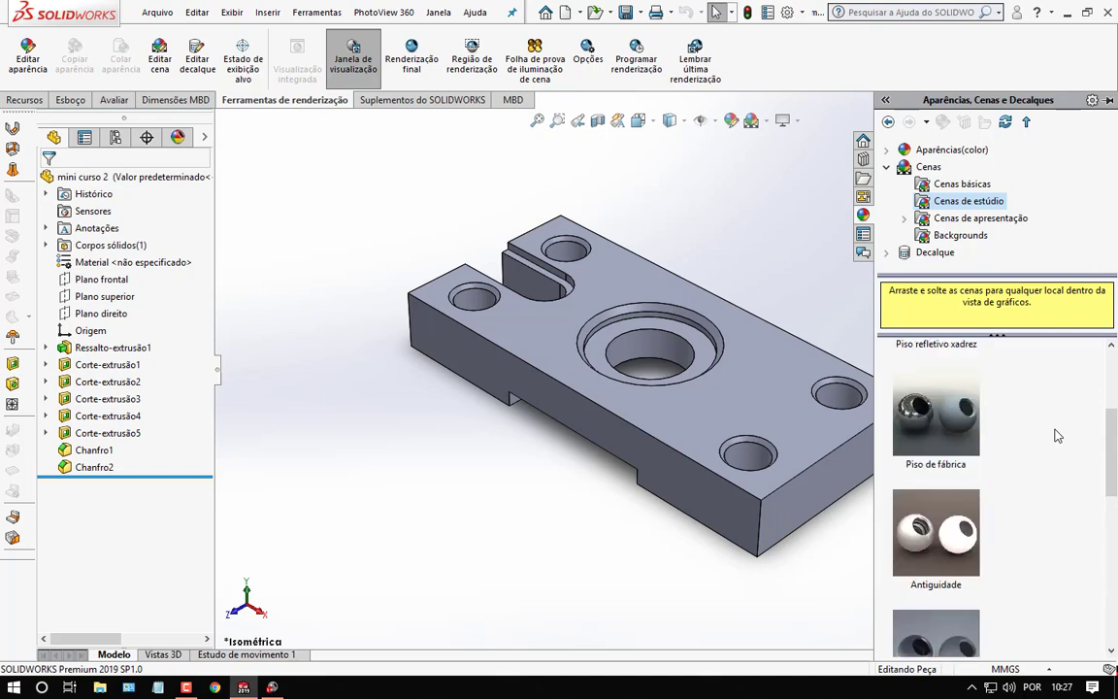
pyautogui.scroll(3, 1058, 437)
pyautogui.scroll(1, 1058, 435)
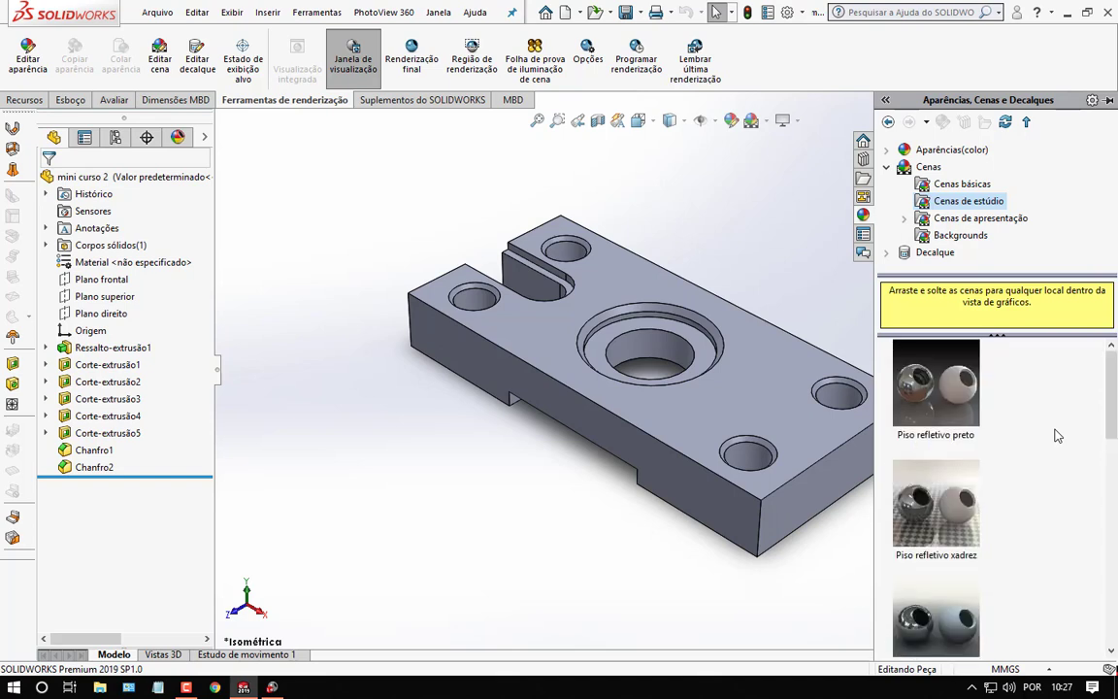
pyautogui.moveTo(936, 385)
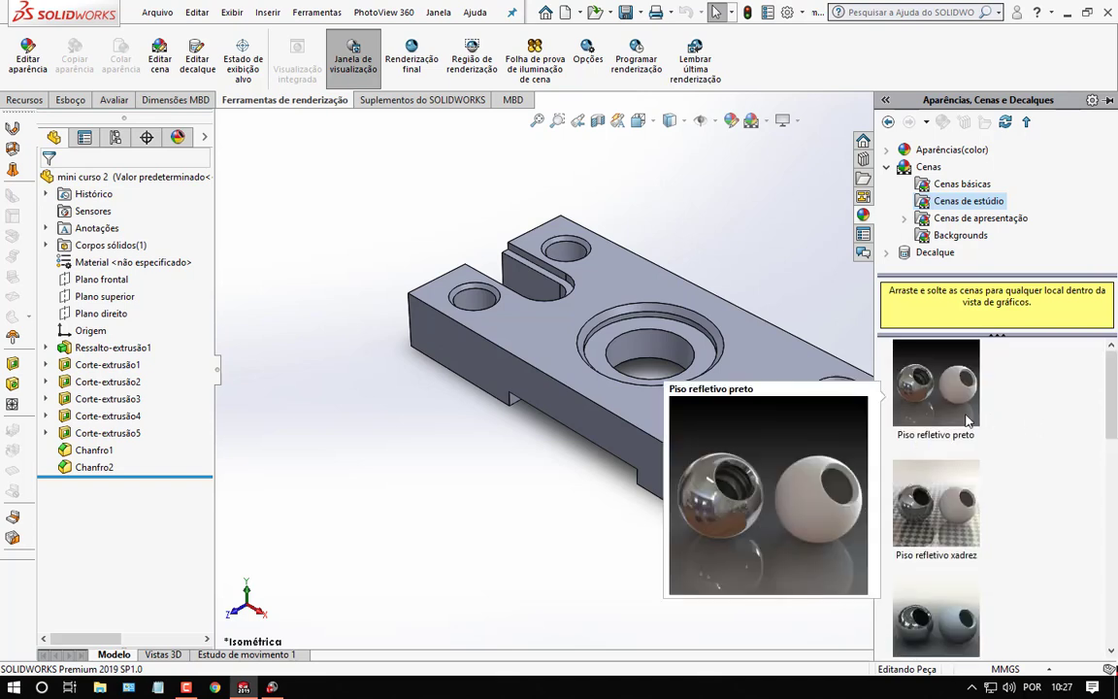
# Drag the 3 pontos desbotado scene from Cenas básicas onto the model.
pyautogui.click(963, 184)
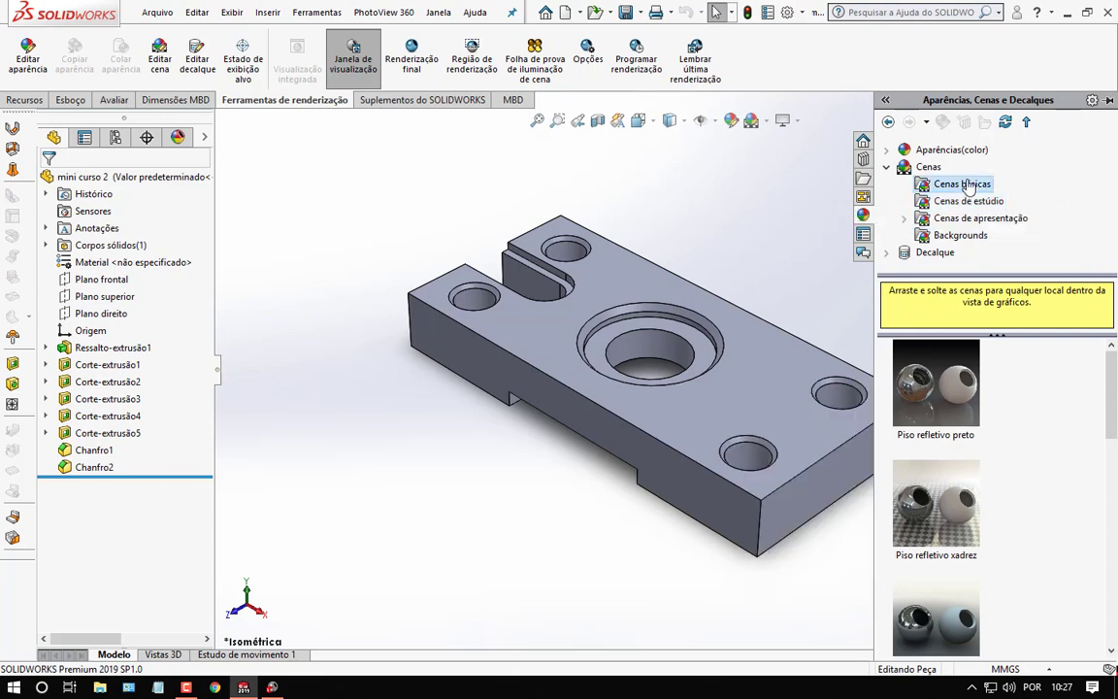
pyautogui.scroll(-2, 941, 437)
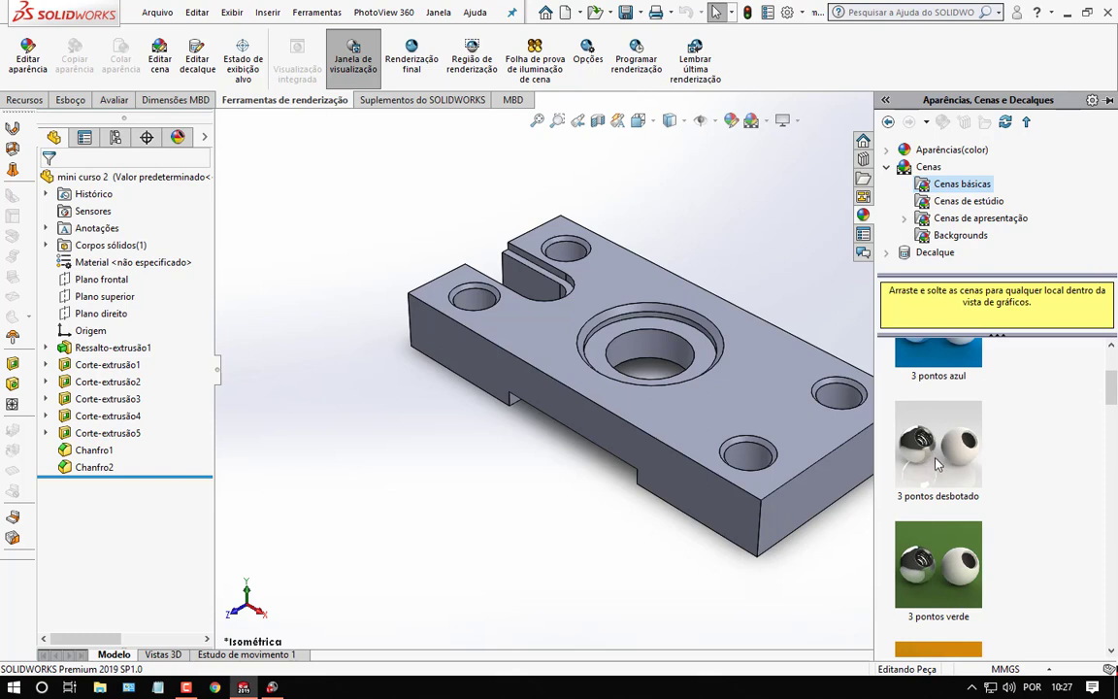
pyautogui.click(949, 478)
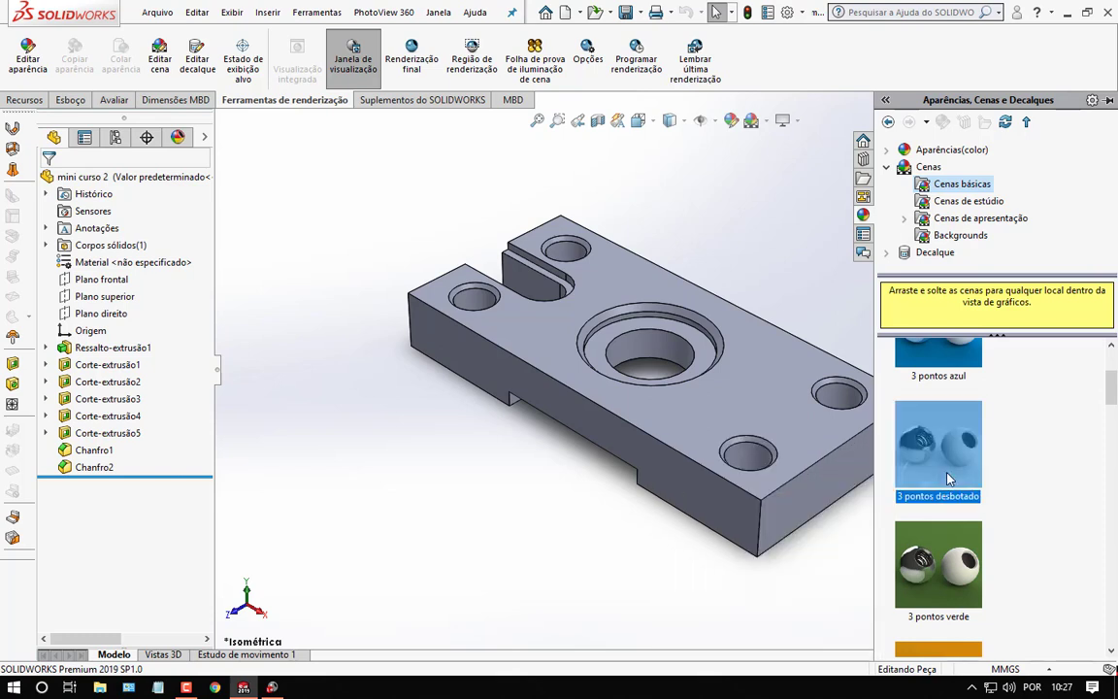
pyautogui.moveTo(949, 478); pyautogui.dragTo(499, 565)
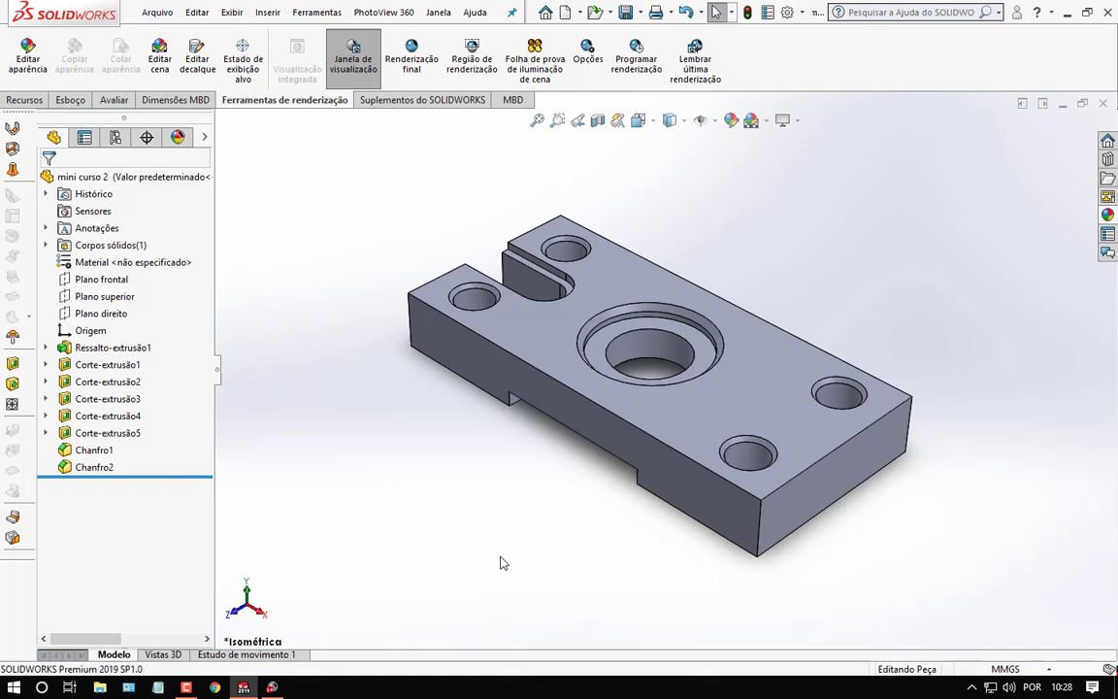
# Browse Appearances > Metal > Aço and select the aço fosco finish.
pyautogui.click(1107, 215)
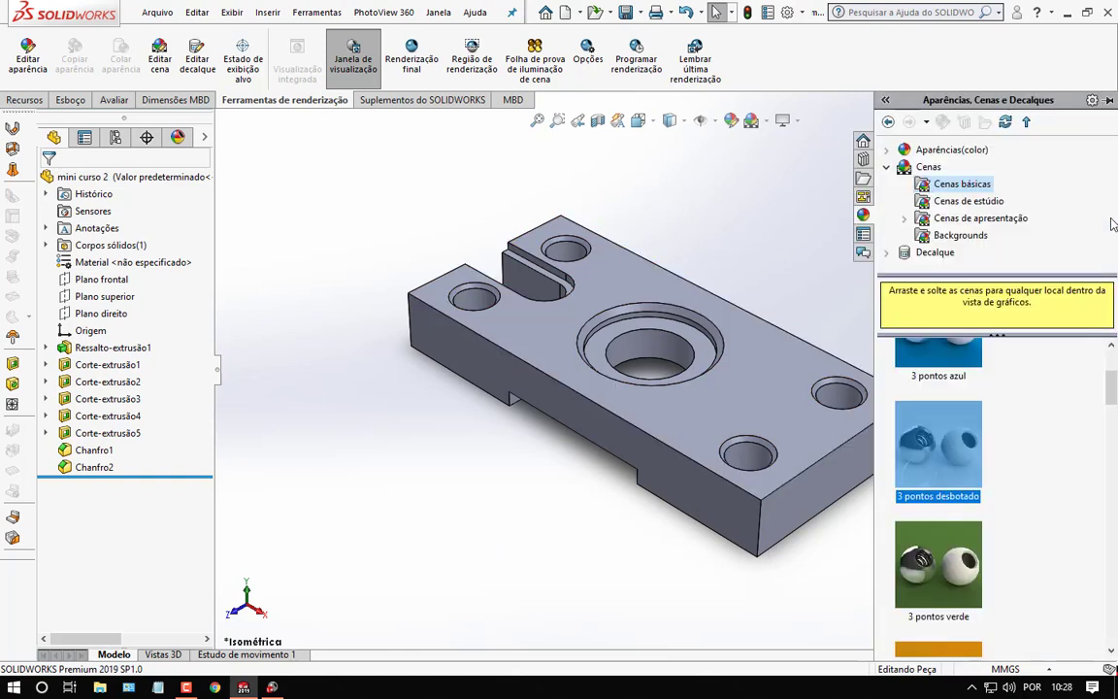
pyautogui.click(886, 149)
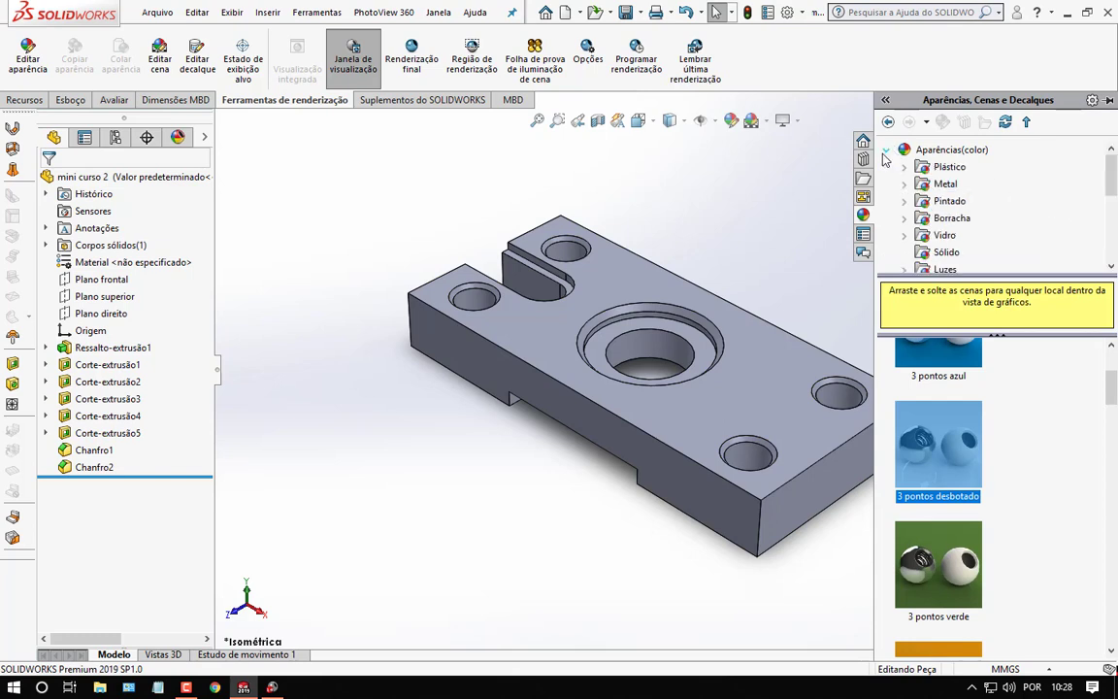
pyautogui.moveTo(1112, 175)
pyautogui.mouseDown()
pyautogui.moveTo(1113, 241)
pyautogui.moveTo(1113, 167)
pyautogui.mouseUp()
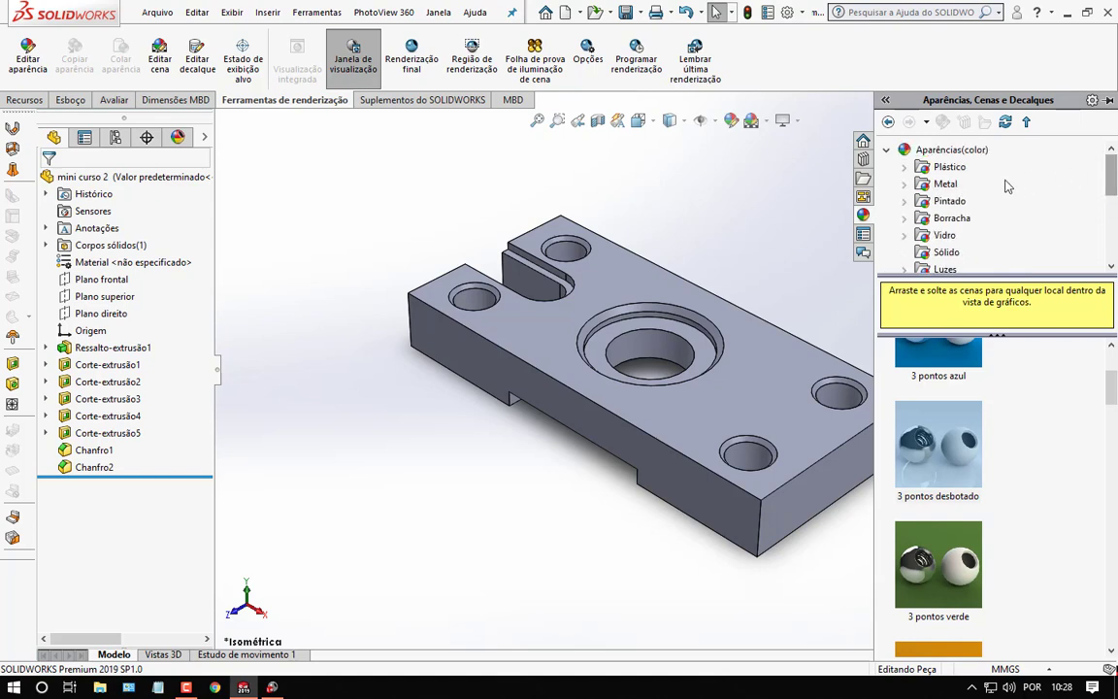
pyautogui.click(904, 185)
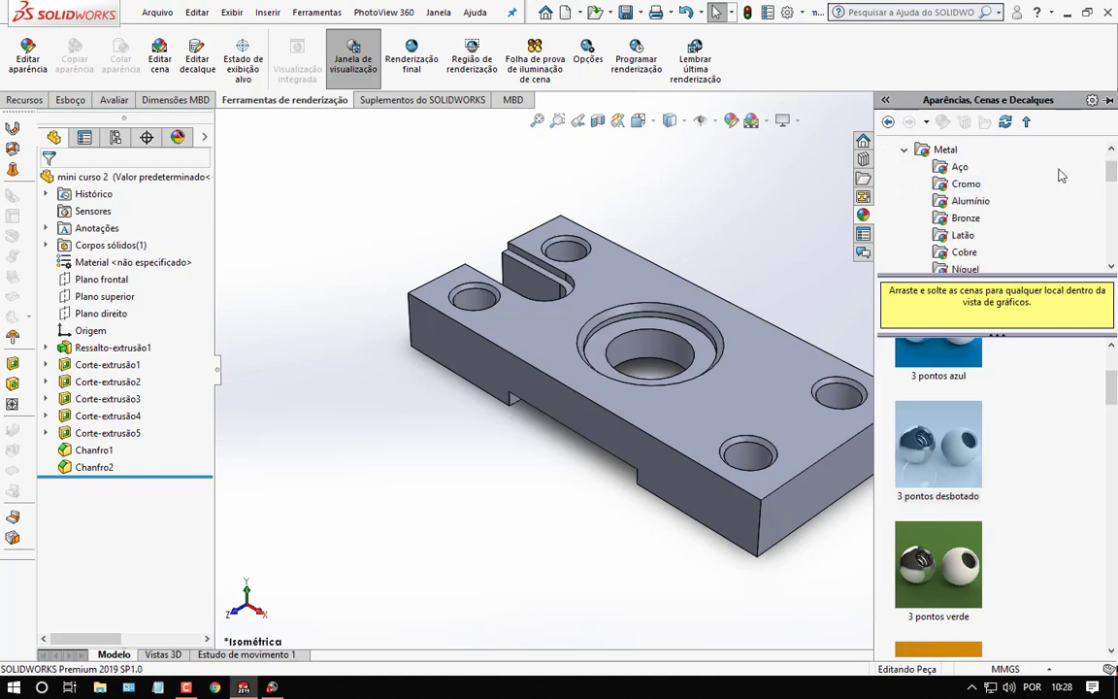
pyautogui.moveTo(1113, 172); pyautogui.dragTo(1113, 169)
pyautogui.click(954, 170)
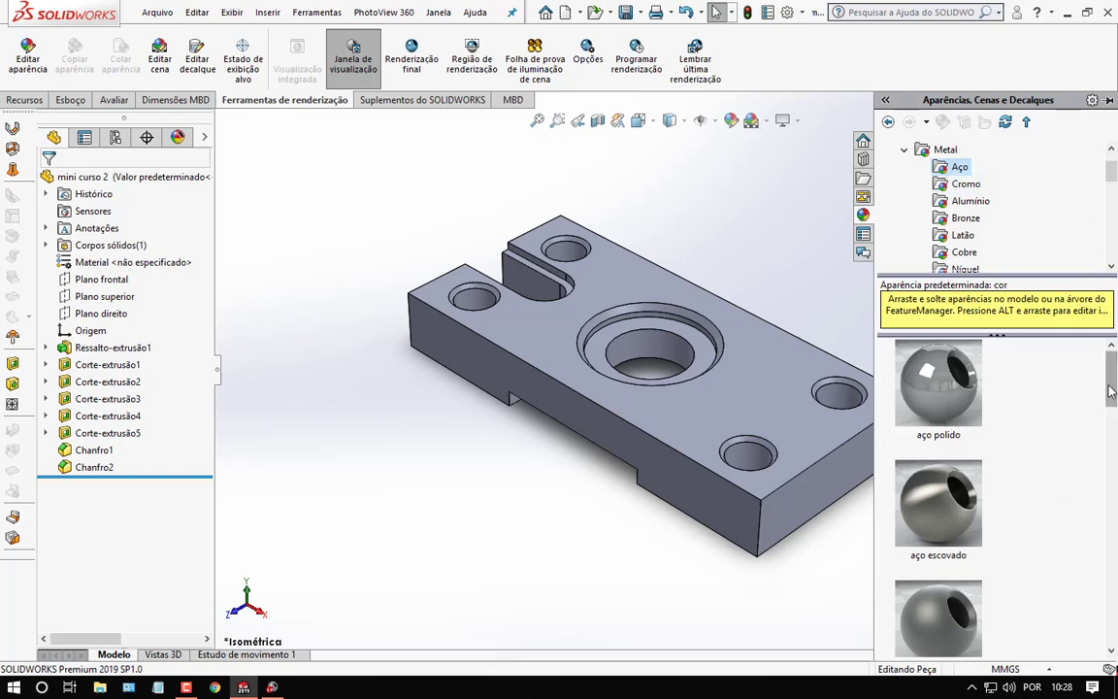
pyautogui.moveTo(1112, 390)
pyautogui.mouseDown()
pyautogui.moveTo(1112, 571)
pyautogui.moveTo(1089, 597)
pyautogui.moveTo(1094, 432)
pyautogui.mouseUp()
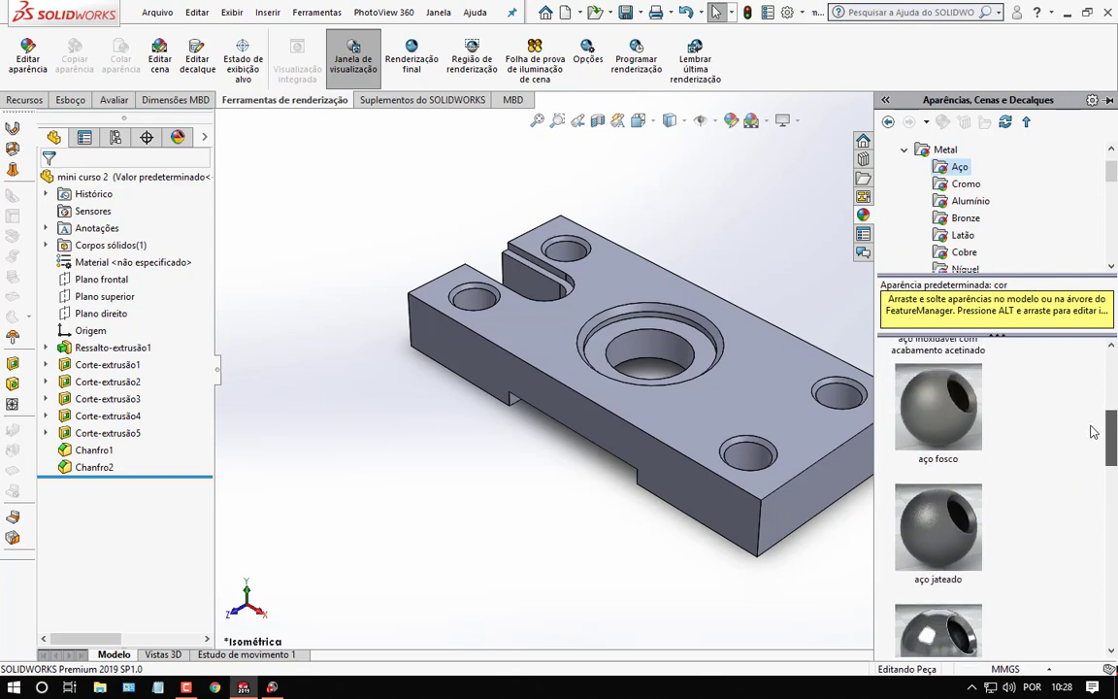
pyautogui.moveTo(937, 407)
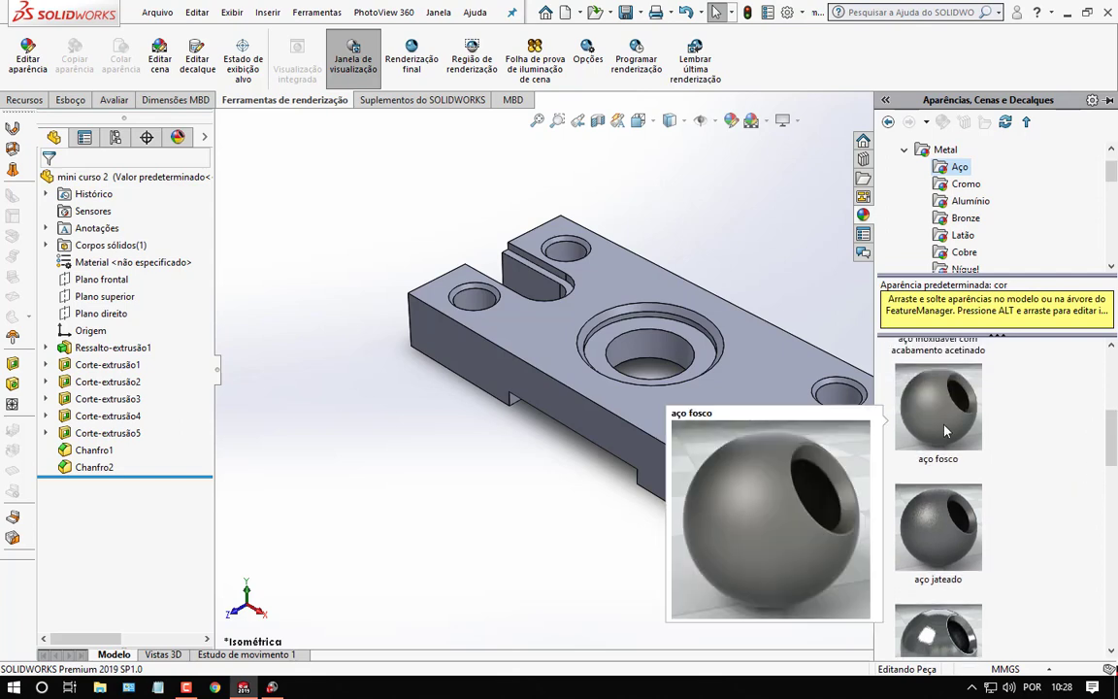
pyautogui.click(941, 426)
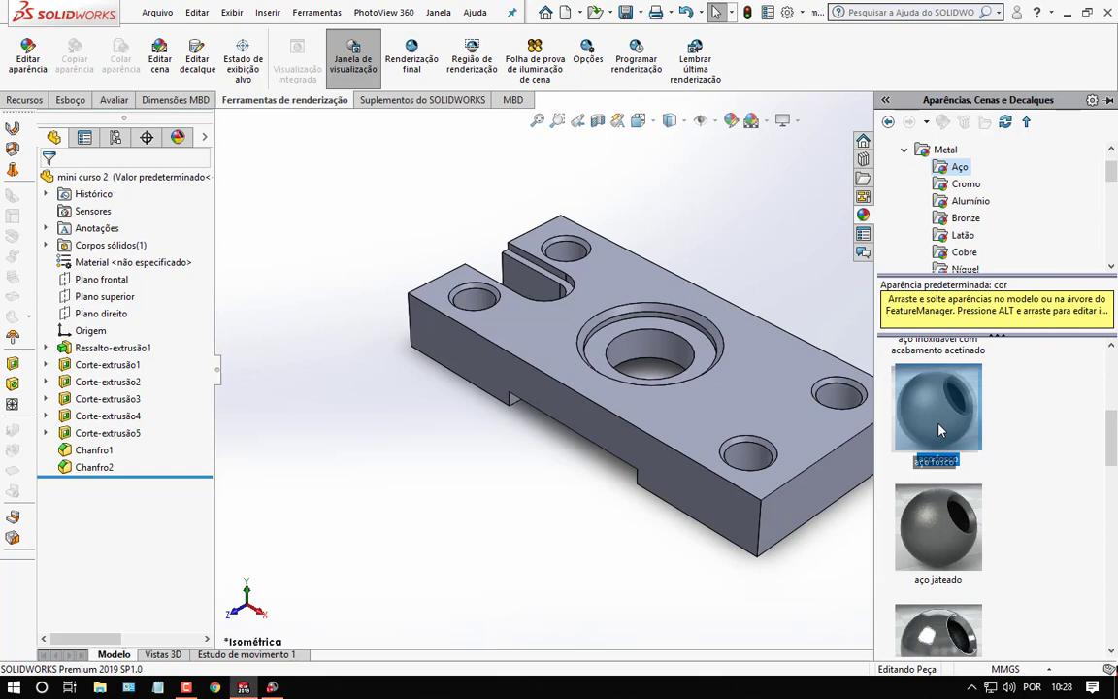
# Apply aço fosco to the plate's whole body, then reopen the appearance library.
pyautogui.moveTo(941, 430); pyautogui.dragTo(764, 395)
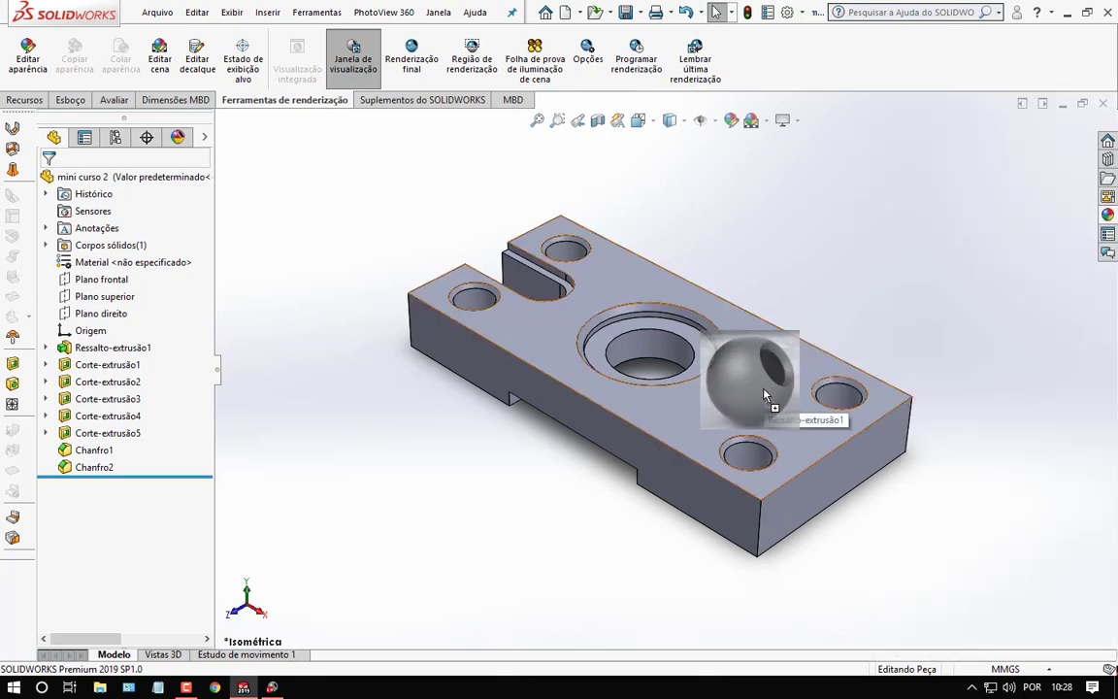
pyautogui.moveTo(764, 395); pyautogui.dragTo(764, 395)
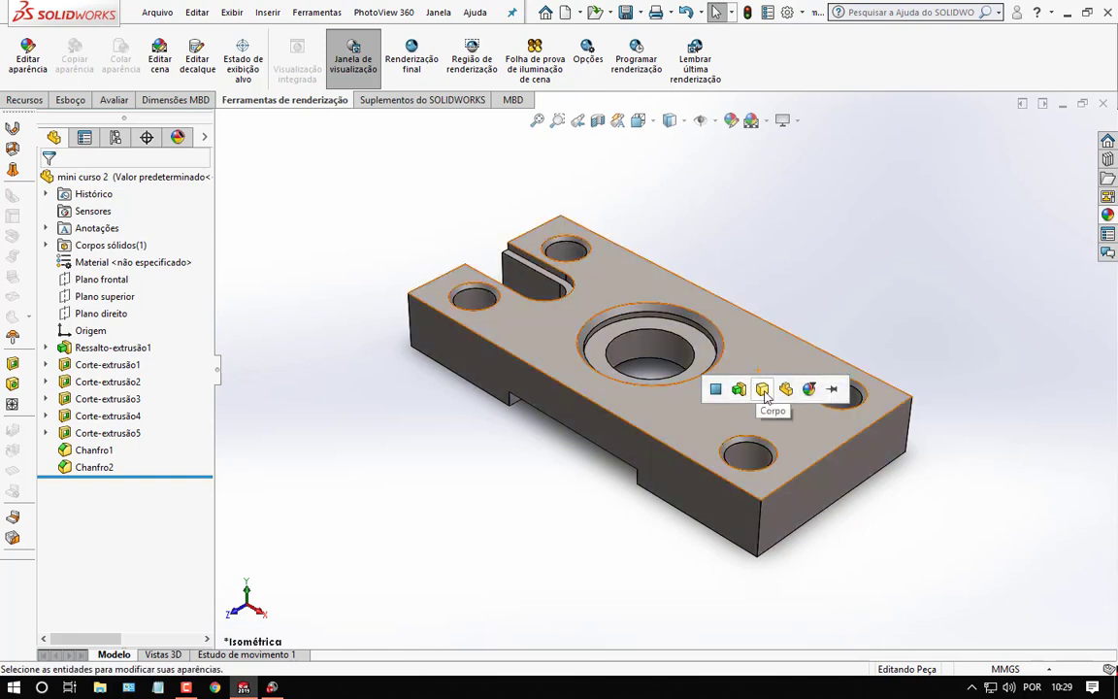
pyautogui.click(766, 389)
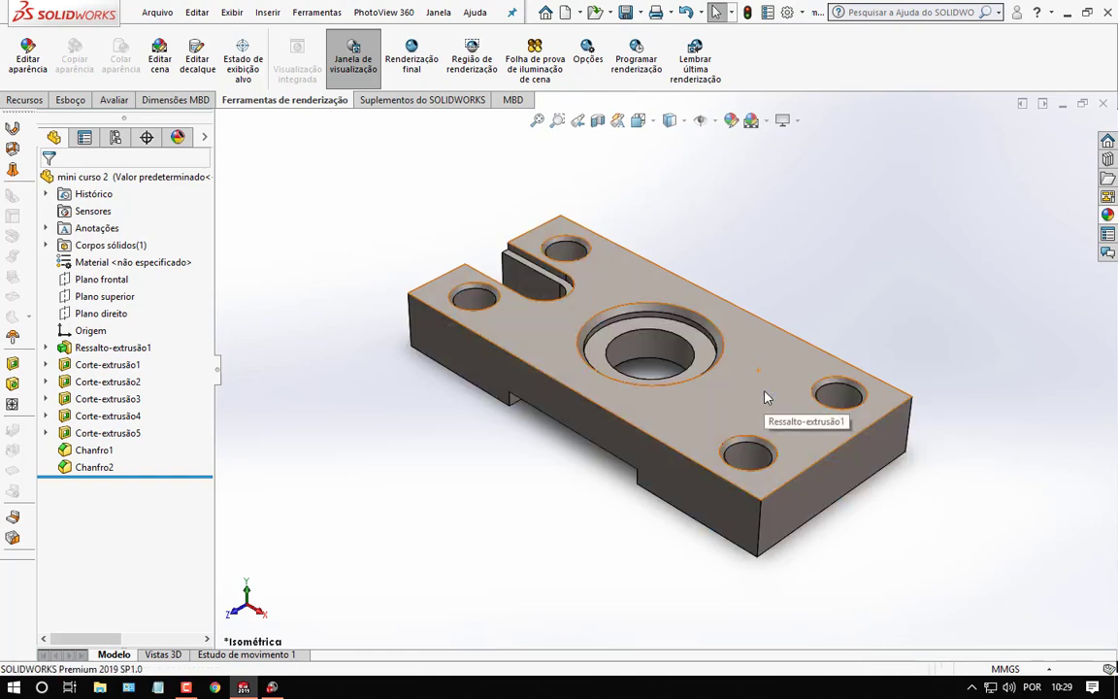
pyautogui.click(390, 352)
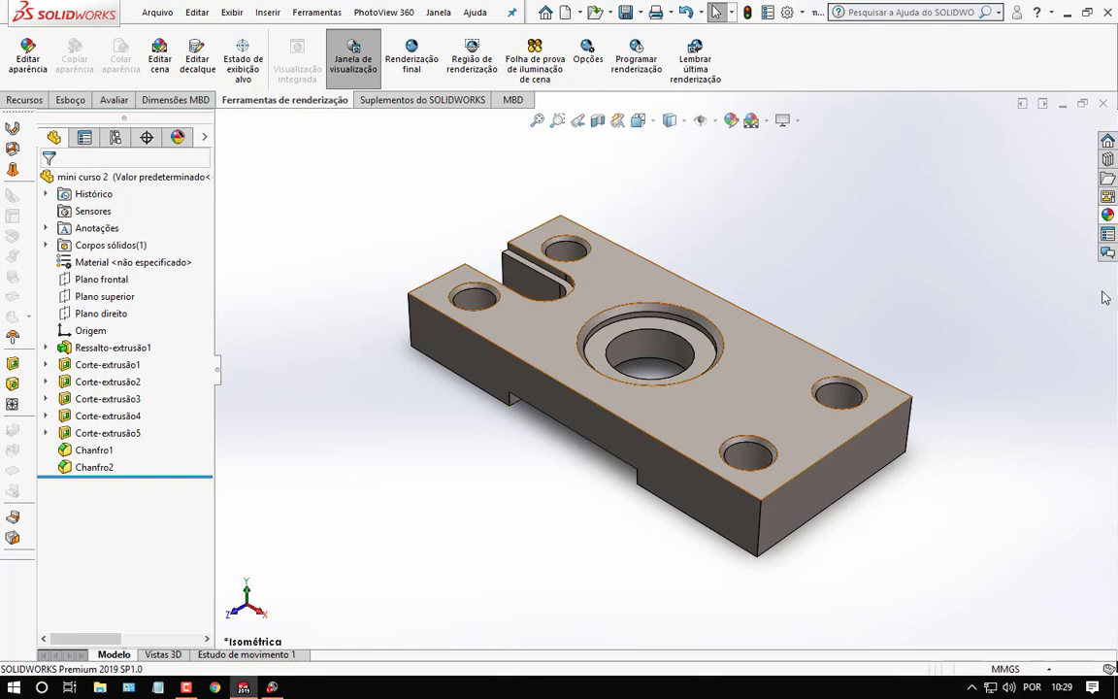
pyautogui.click(1106, 215)
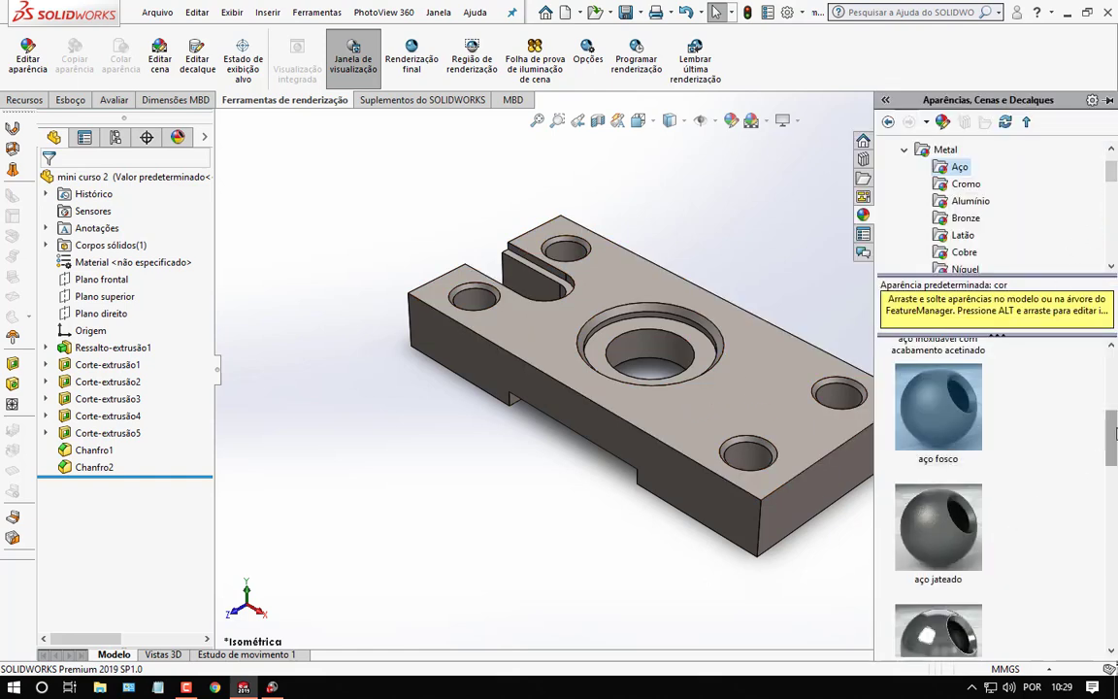
pyautogui.moveTo(1112, 427); pyautogui.dragTo(1114, 372)
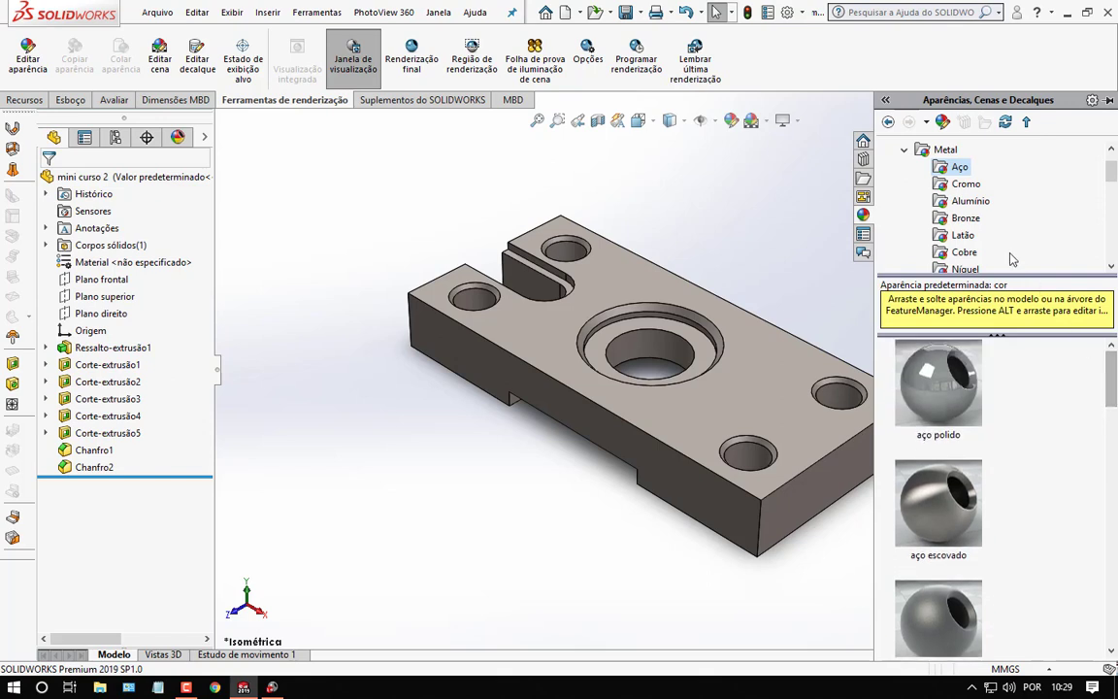
# Show the Metal > Cromo finishes and pin the appearance task pane open.
pyautogui.click(967, 190)
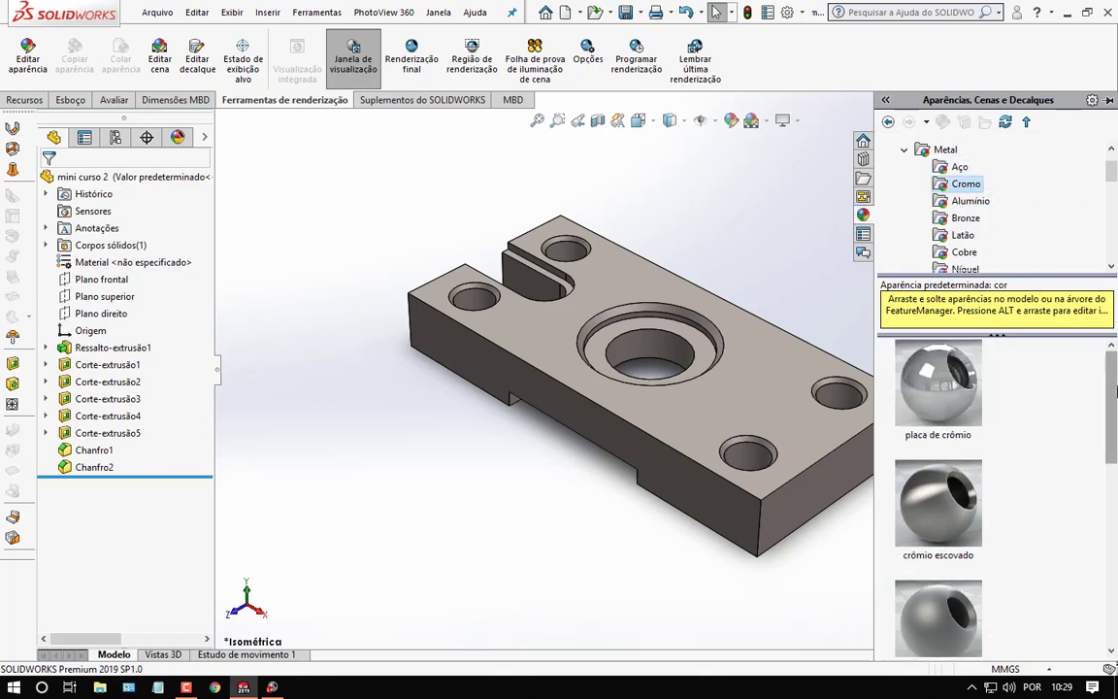
pyautogui.moveTo(1116, 391)
pyautogui.mouseDown()
pyautogui.moveTo(1116, 565)
pyautogui.moveTo(1116, 411)
pyautogui.mouseUp()
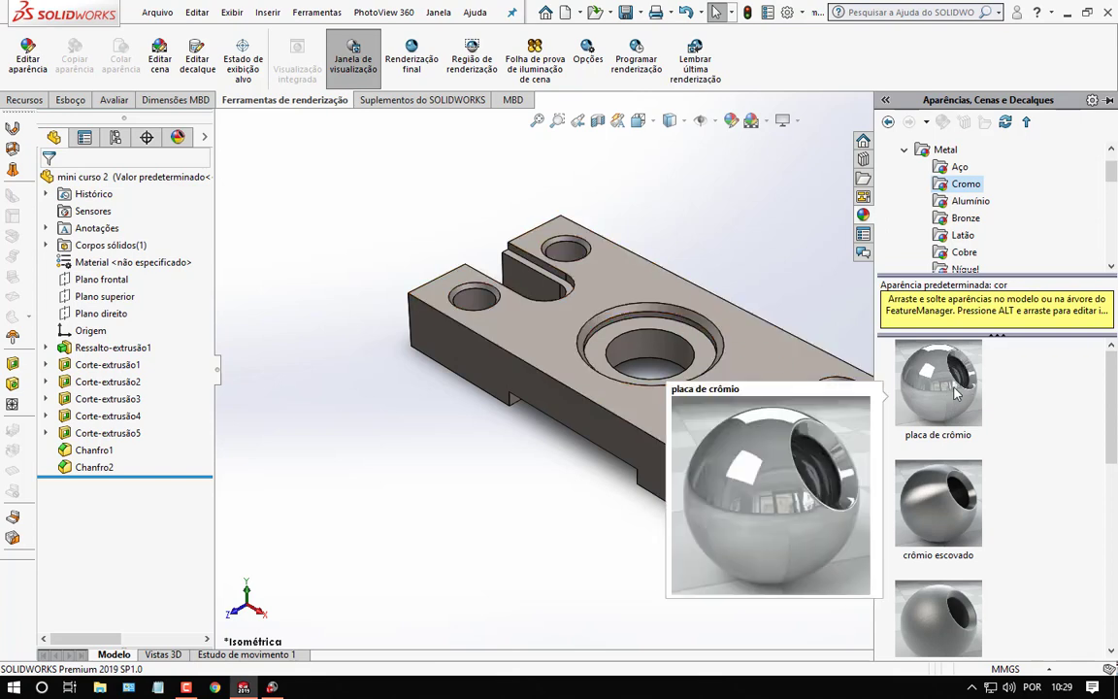
pyautogui.click(1109, 103)
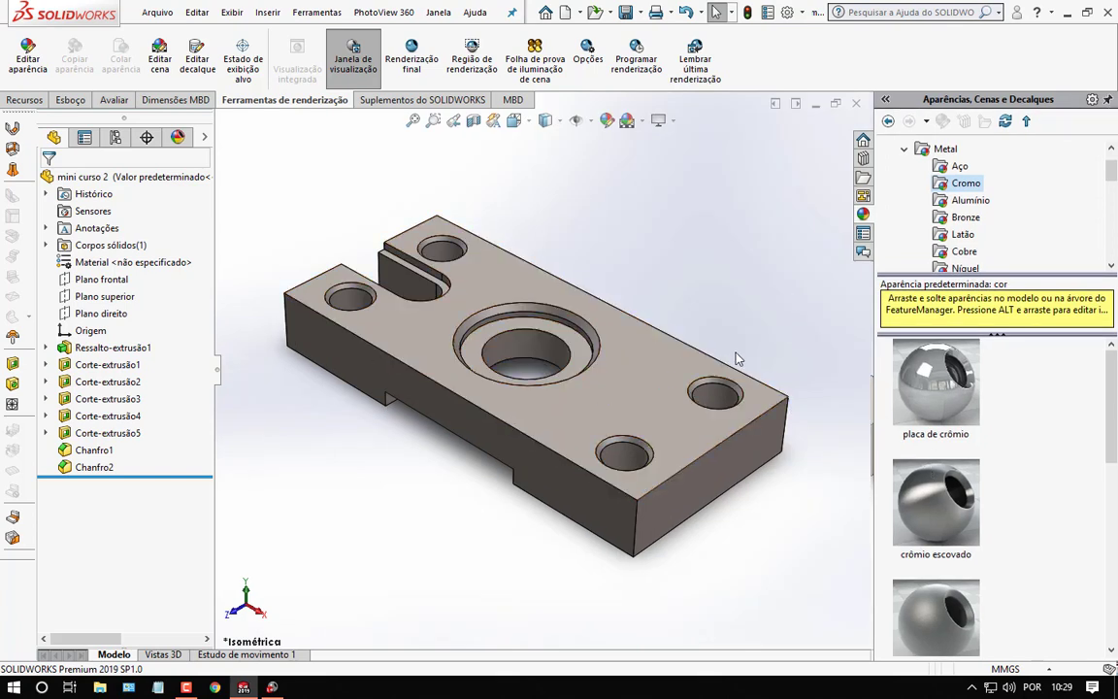
# Apply placa de crômio chrome to the outer edge chamfer, Chanfro1.
pyautogui.moveTo(736, 359); pyautogui.dragTo(735, 377)
pyautogui.moveTo(921, 382); pyautogui.dragTo(728, 390)
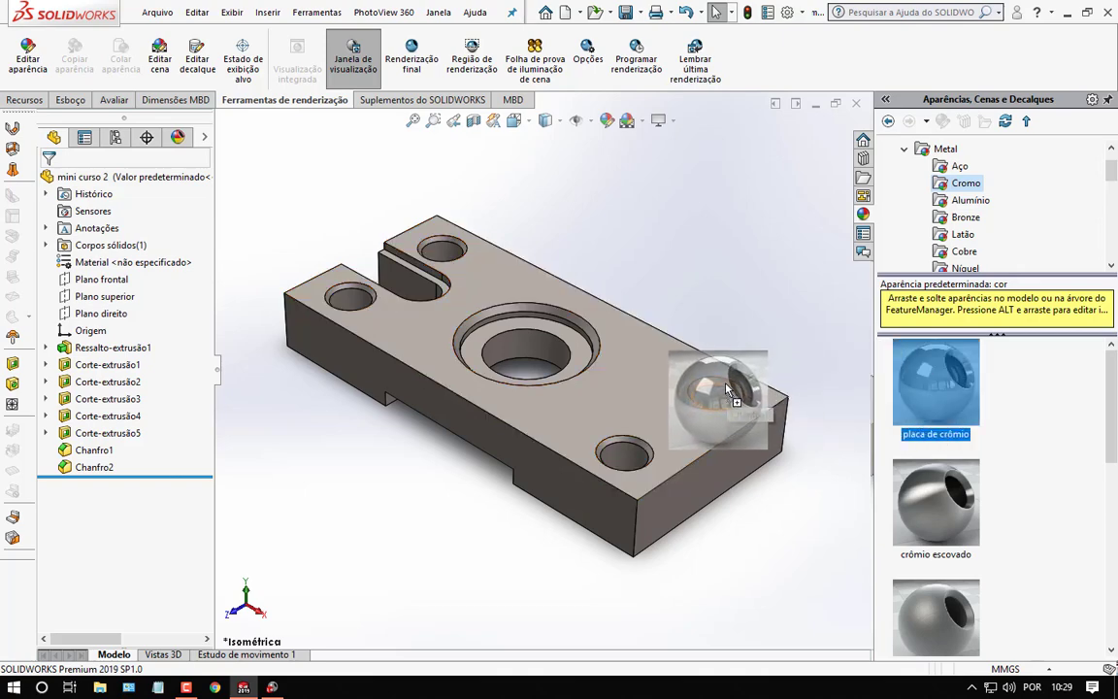
pyautogui.moveTo(728, 390); pyautogui.dragTo(728, 388)
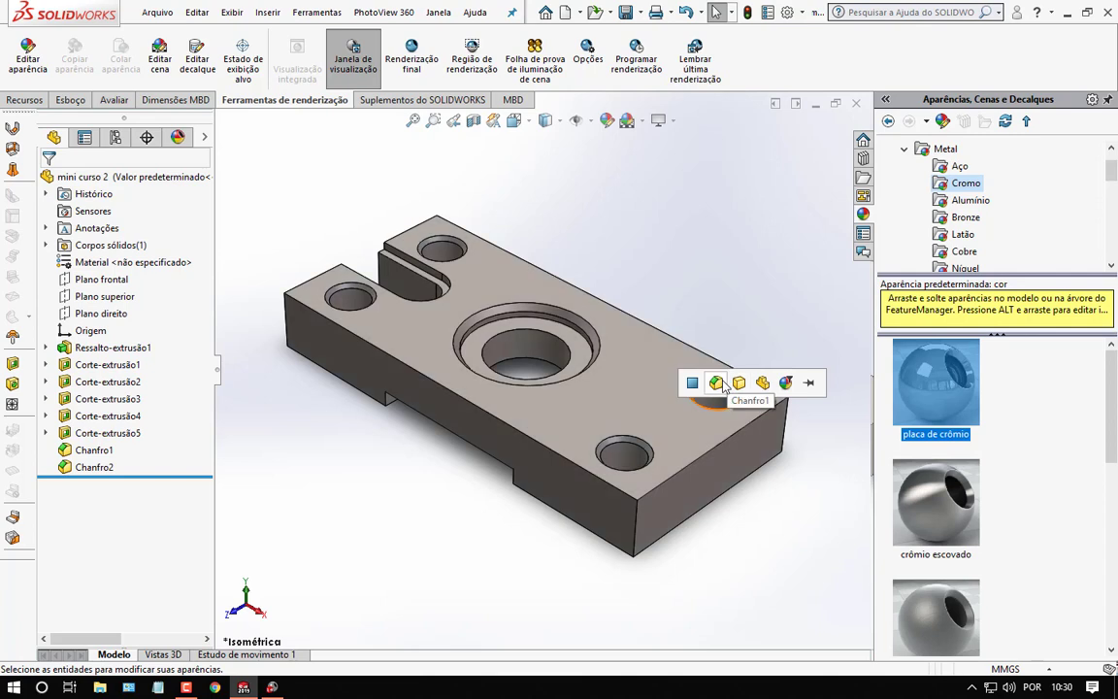
pyautogui.click(717, 382)
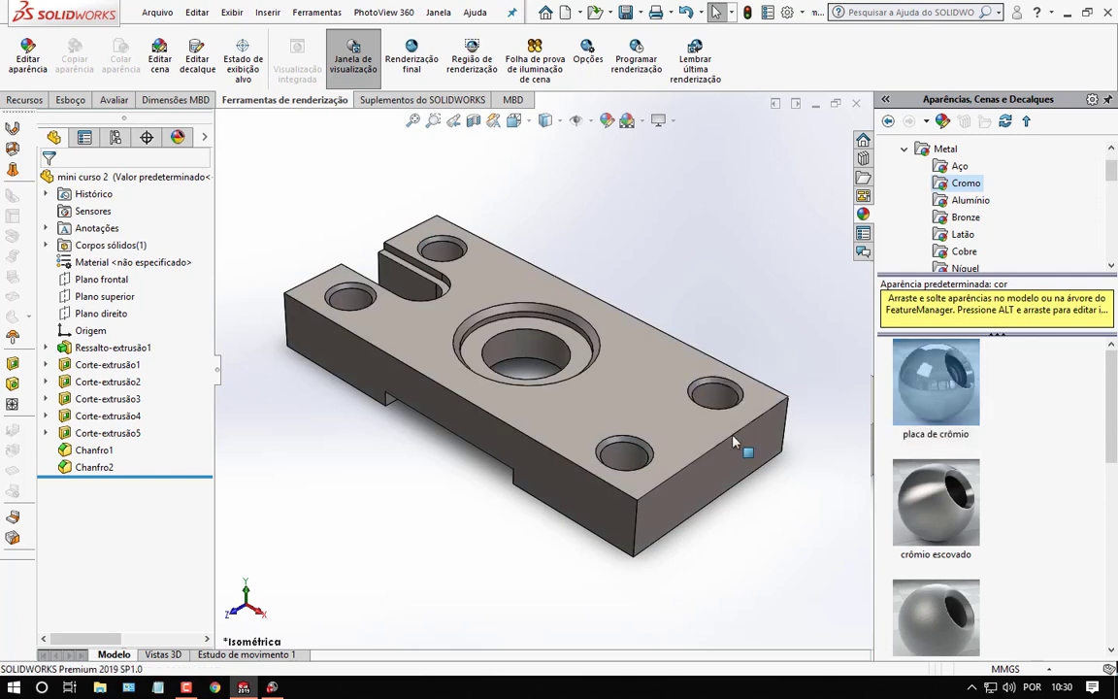
# Apply the same chrome to the counterbore chamfer, Chanfro2, then fit the part in view.
pyautogui.scroll(-2, 558, 367)
pyautogui.scroll(-4, 561, 369)
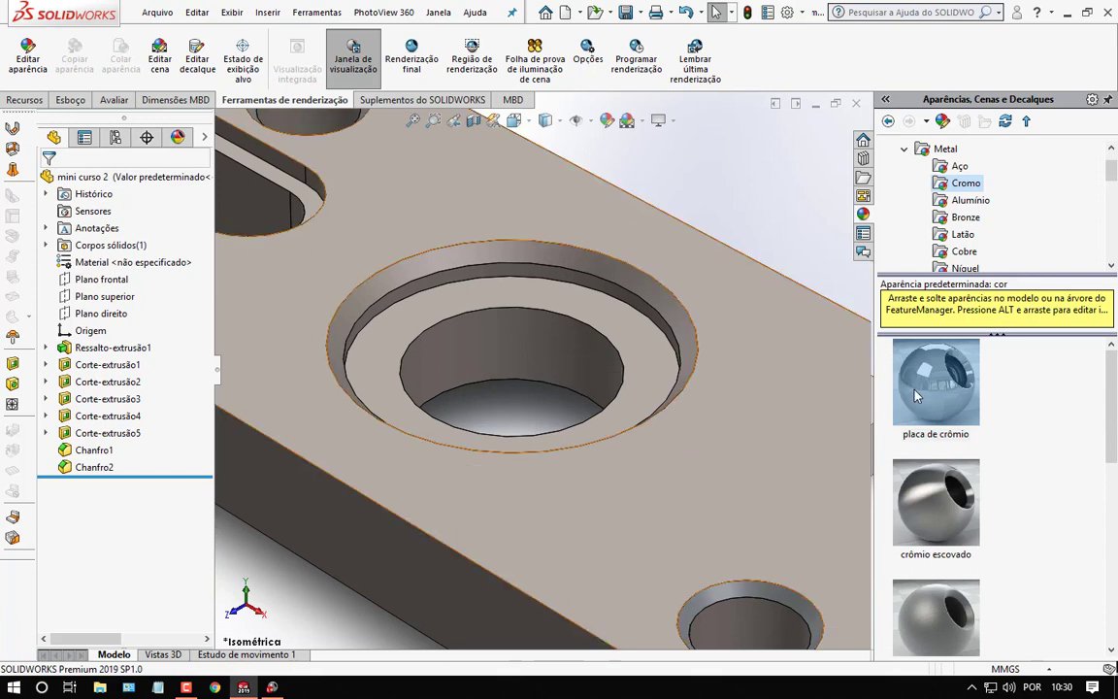
pyautogui.moveTo(932, 384); pyautogui.dragTo(671, 309)
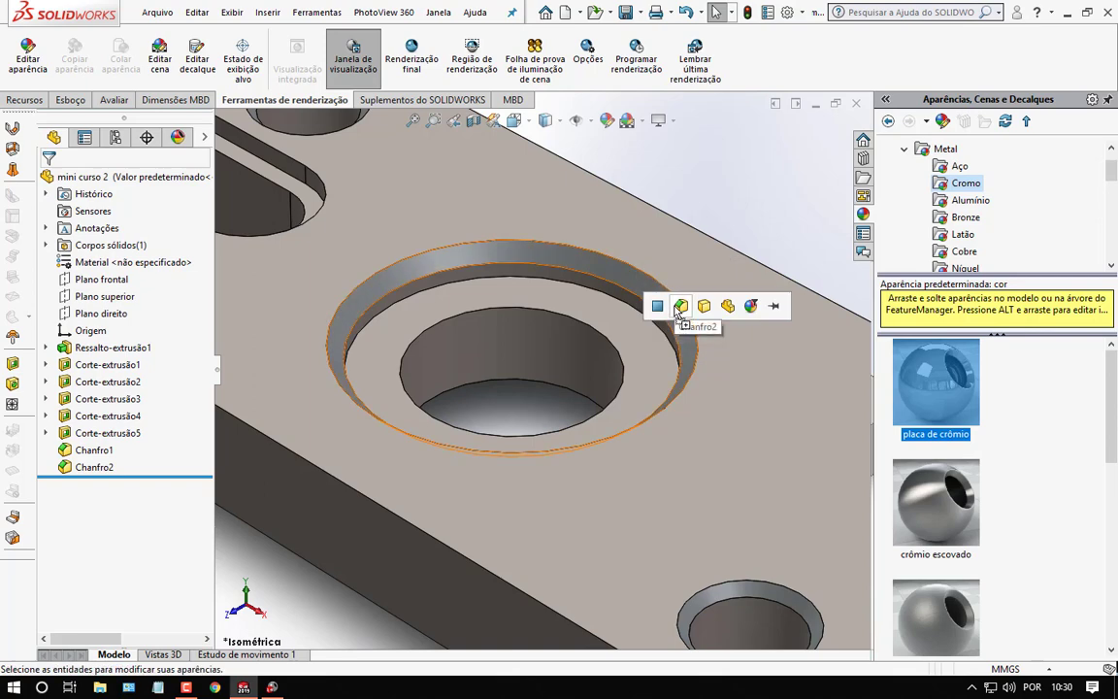
pyautogui.click(656, 307)
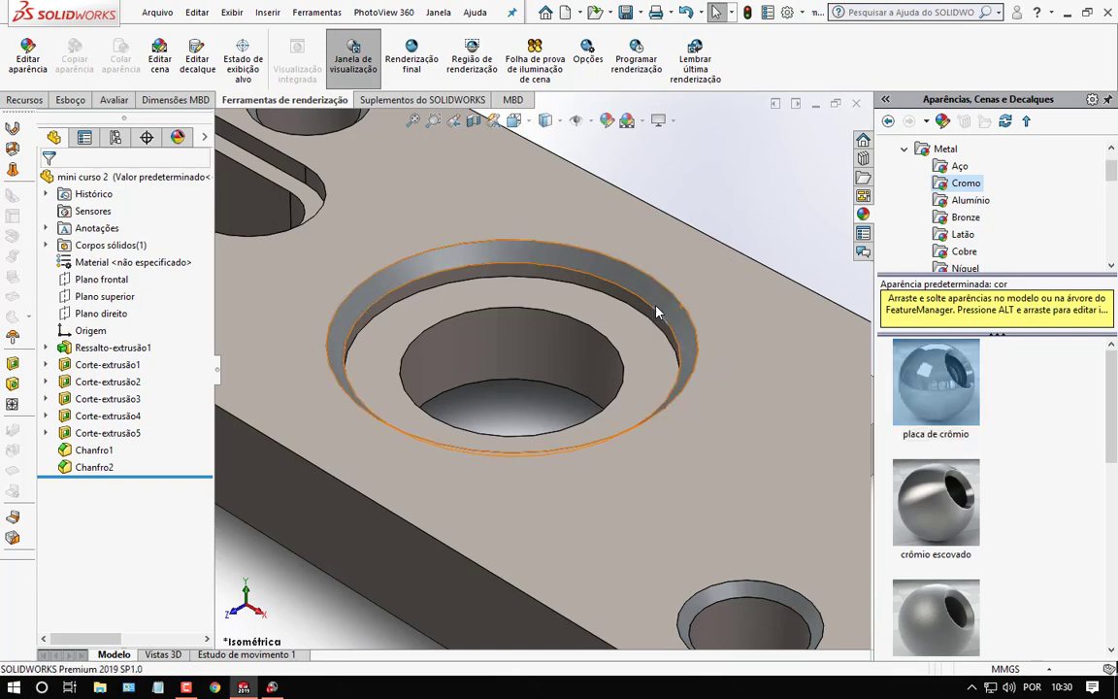
pyautogui.press('f')
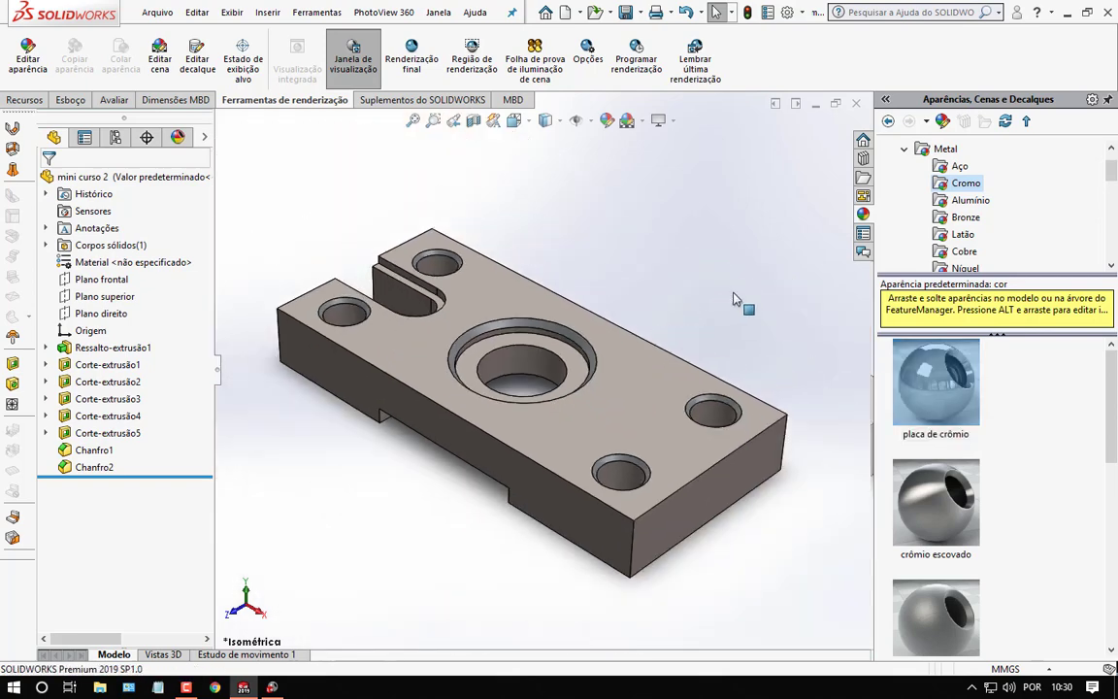
# Apply placa de crômio chrome to the counterbore's cylindrical Corte-extrusão4 face.
pyautogui.scroll(-5, 519, 354)
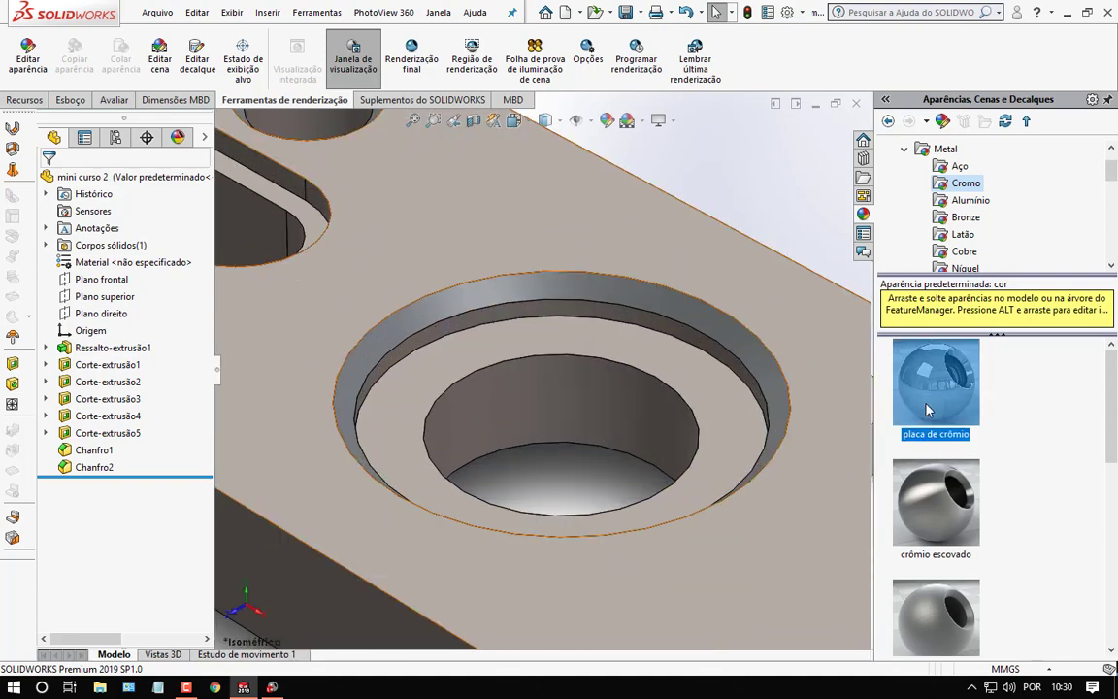
pyautogui.moveTo(927, 410); pyautogui.dragTo(740, 370)
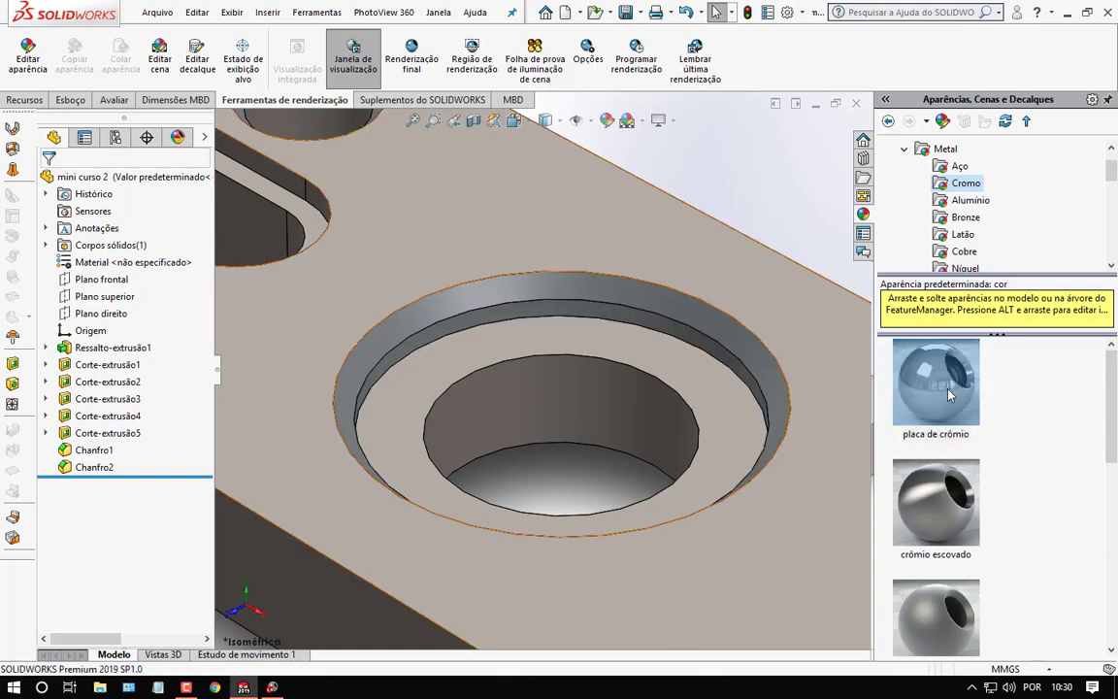
pyautogui.moveTo(936, 381); pyautogui.dragTo(653, 407)
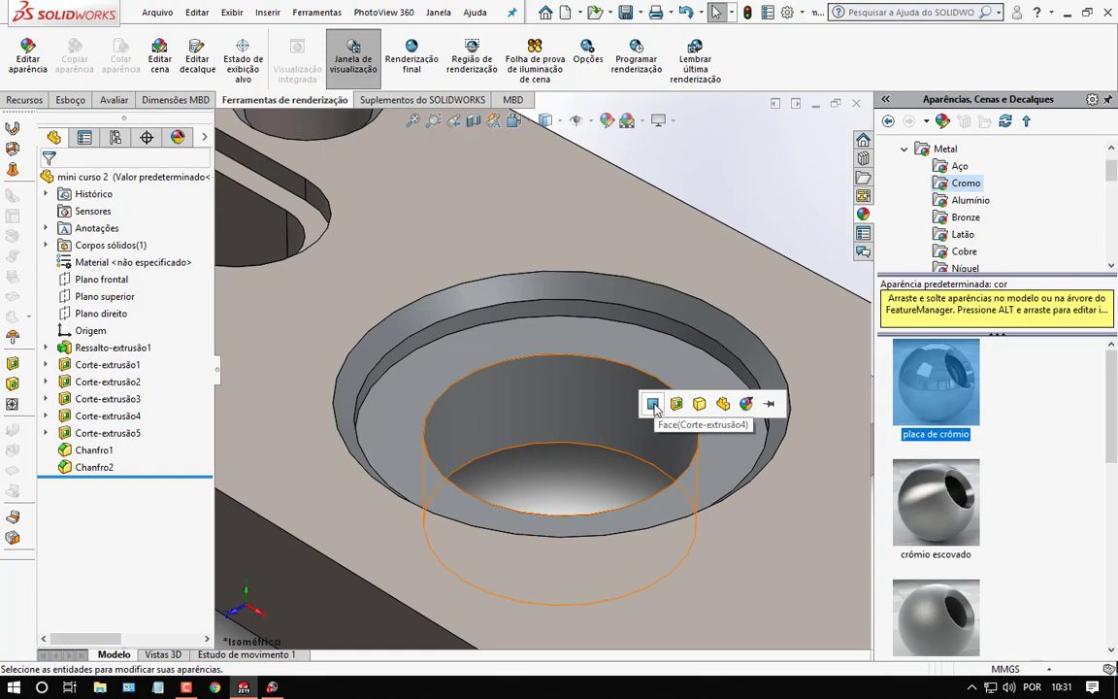
pyautogui.click(653, 408)
# Drag the chrome onto the Corte-extrusão2 slot walls.
pyautogui.scroll(4, 589, 363)
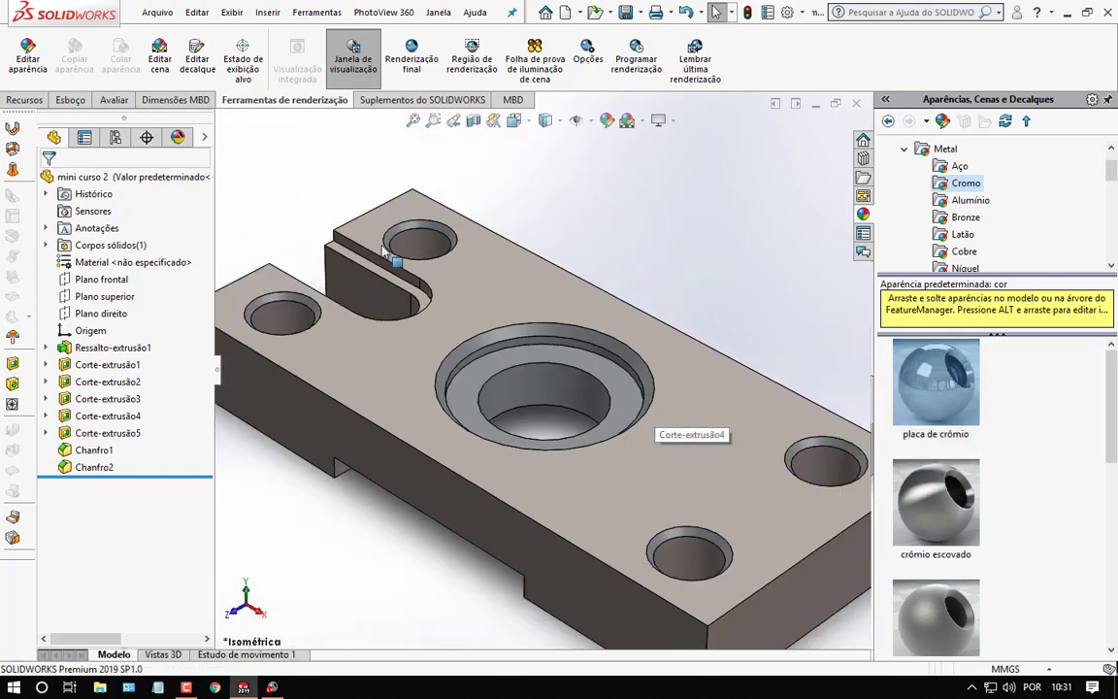
pyautogui.scroll(-2, 383, 253)
pyautogui.scroll(-2, 384, 252)
pyautogui.moveTo(935, 382)
pyautogui.mouseDown()
pyautogui.moveTo(587, 333)
pyautogui.moveTo(468, 332)
pyautogui.mouseUp()
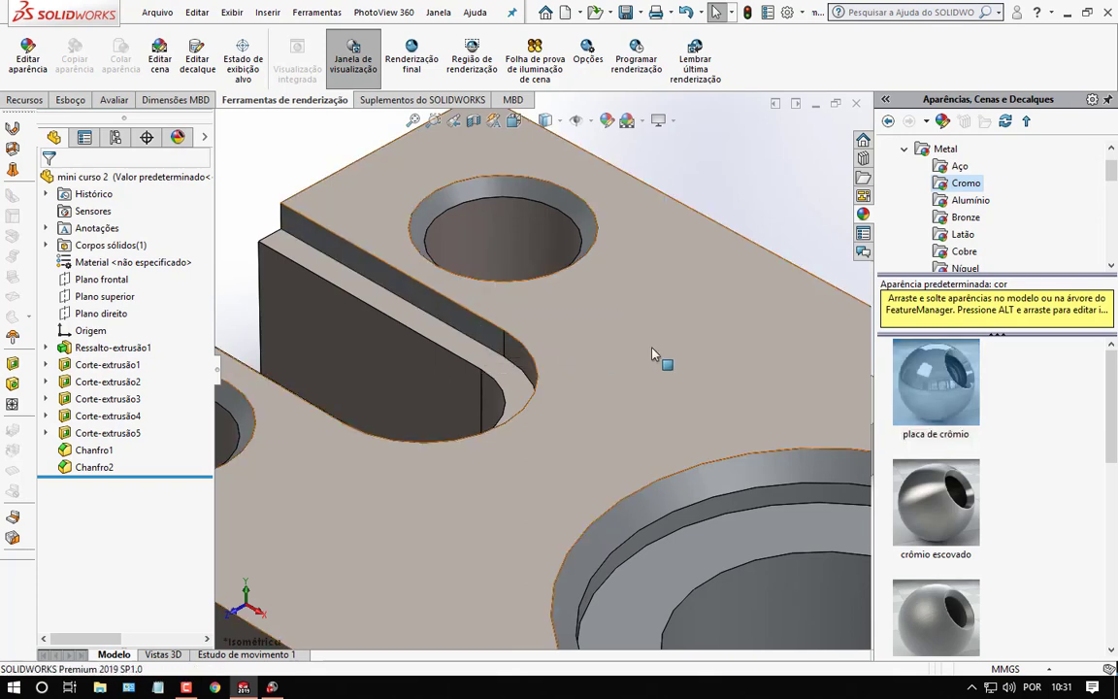
pyautogui.moveTo(935, 381); pyautogui.dragTo(453, 339)
pyautogui.moveTo(935, 382); pyautogui.dragTo(506, 351)
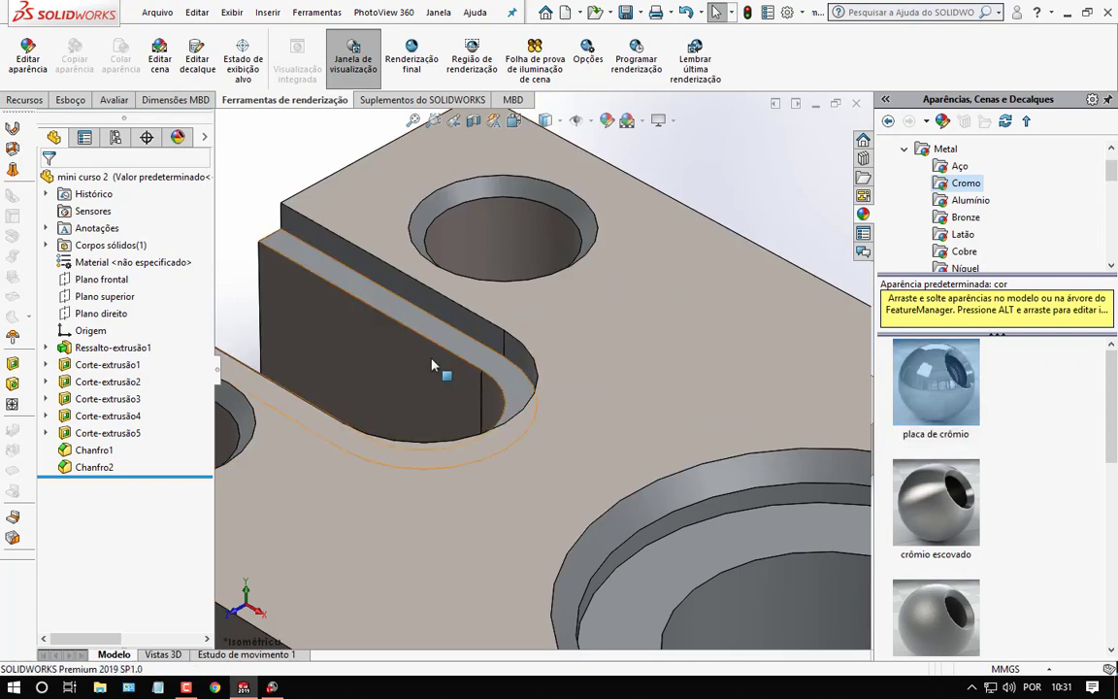
pyautogui.scroll(5, 398, 365)
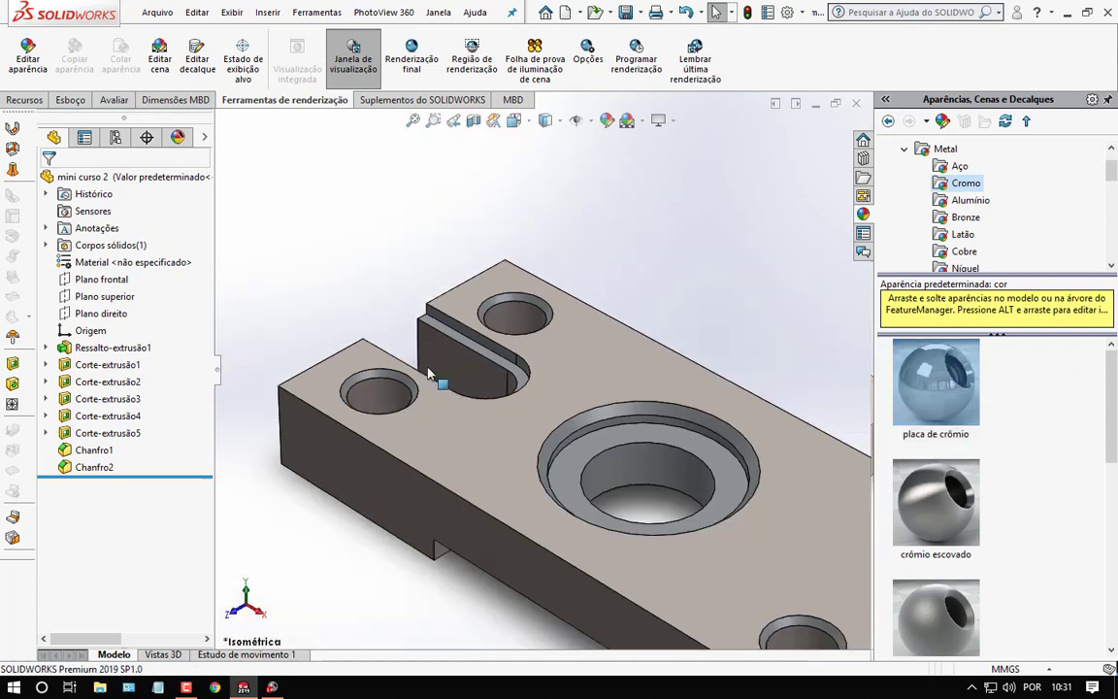
# Apply placa de crômio chrome to the upper-left bolt hole and the curved and flat slot faces.
pyautogui.moveTo(426, 374); pyautogui.dragTo(410, 430, button='middle')
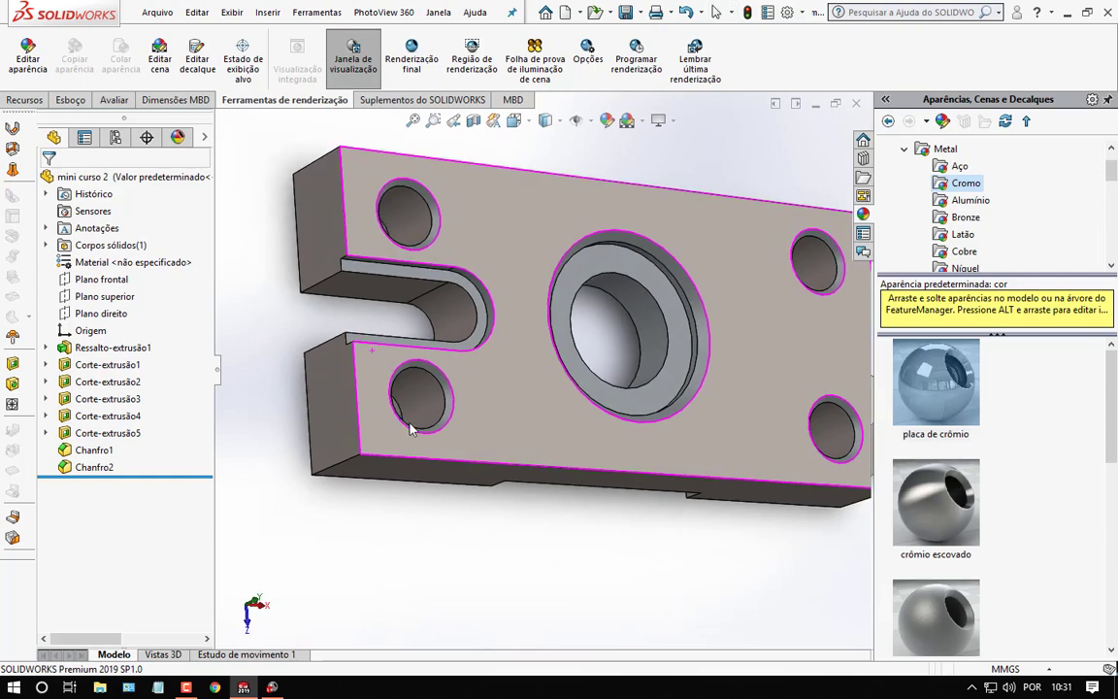
pyautogui.scroll(-5, 424, 249)
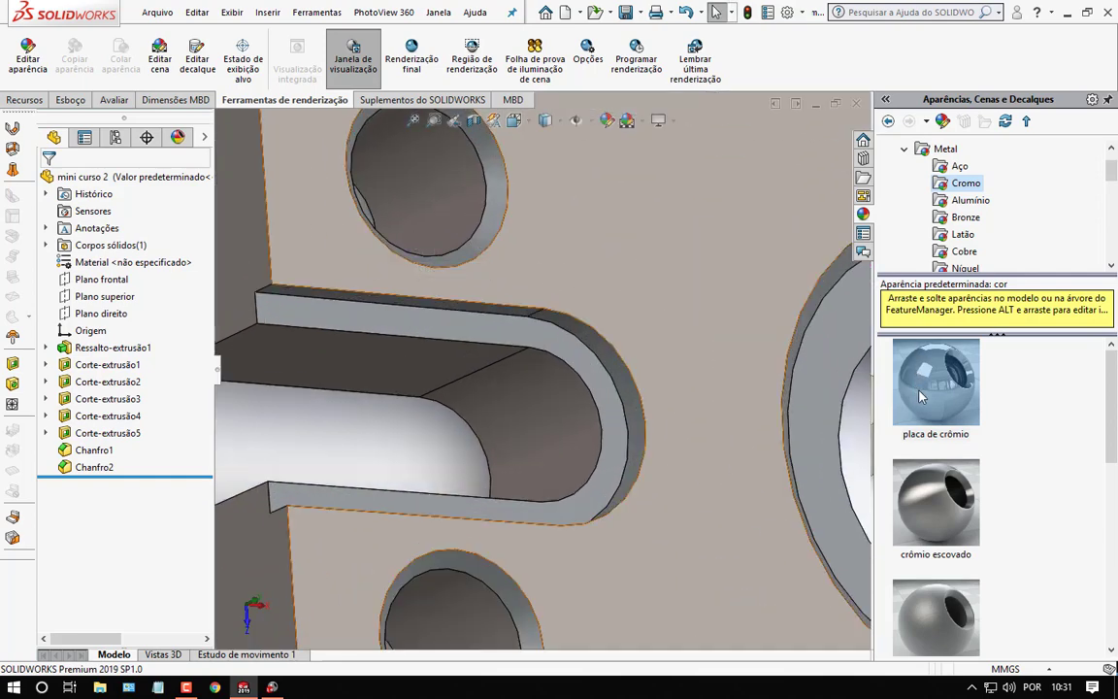
pyautogui.moveTo(920, 396); pyautogui.dragTo(457, 216)
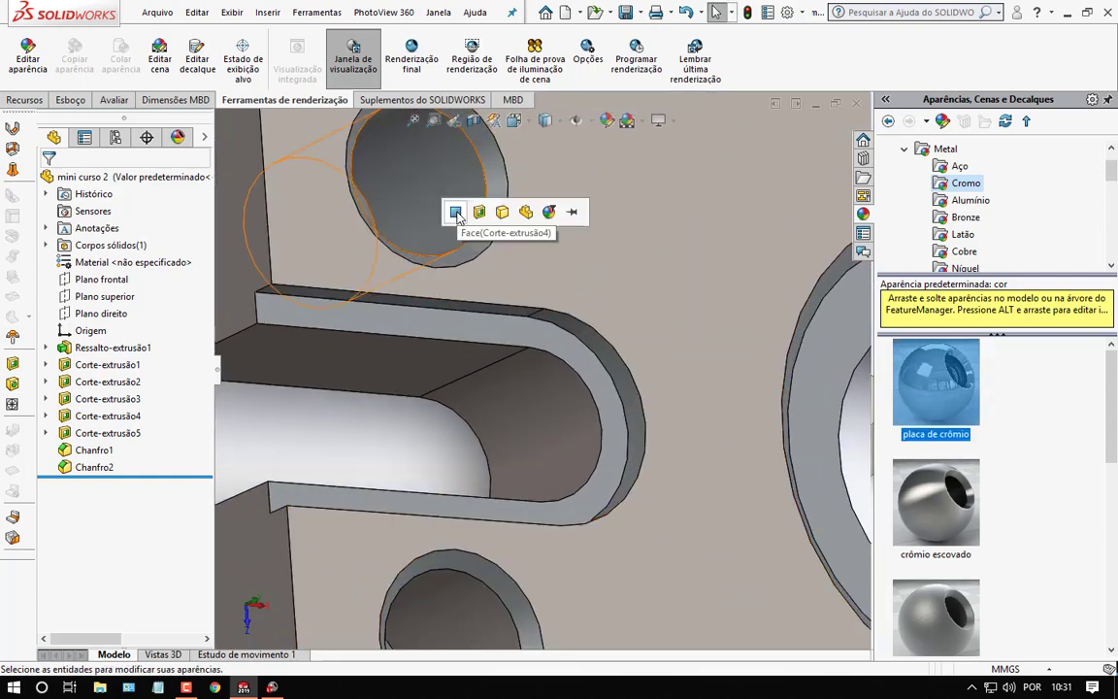
pyautogui.click(456, 213)
pyautogui.moveTo(937, 398); pyautogui.dragTo(540, 452)
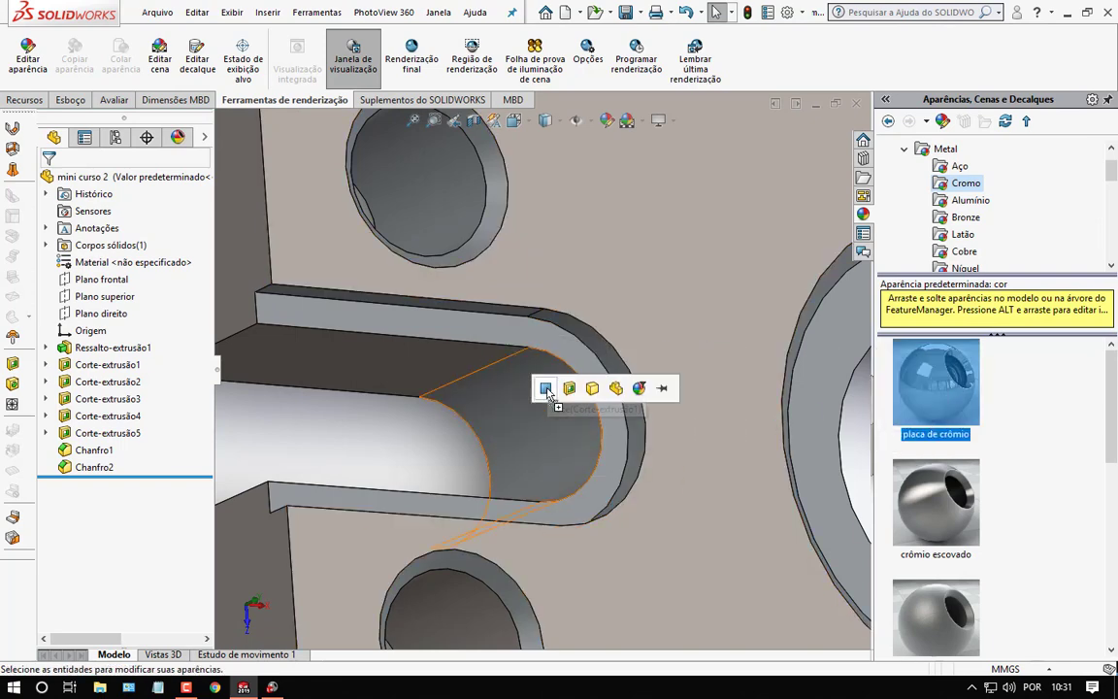
pyautogui.click(532, 456)
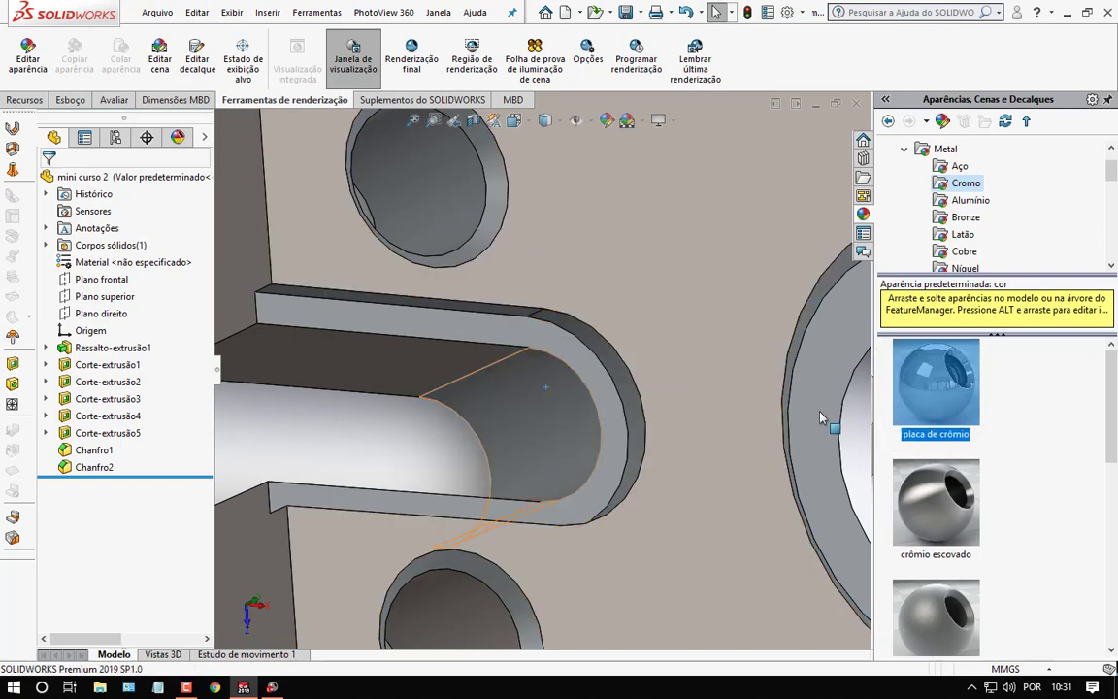
pyautogui.moveTo(946, 398); pyautogui.dragTo(486, 359)
pyautogui.click(481, 365)
# Give the two lower slot faces the placa de crômio chrome finish.
pyautogui.scroll(3, 483, 371)
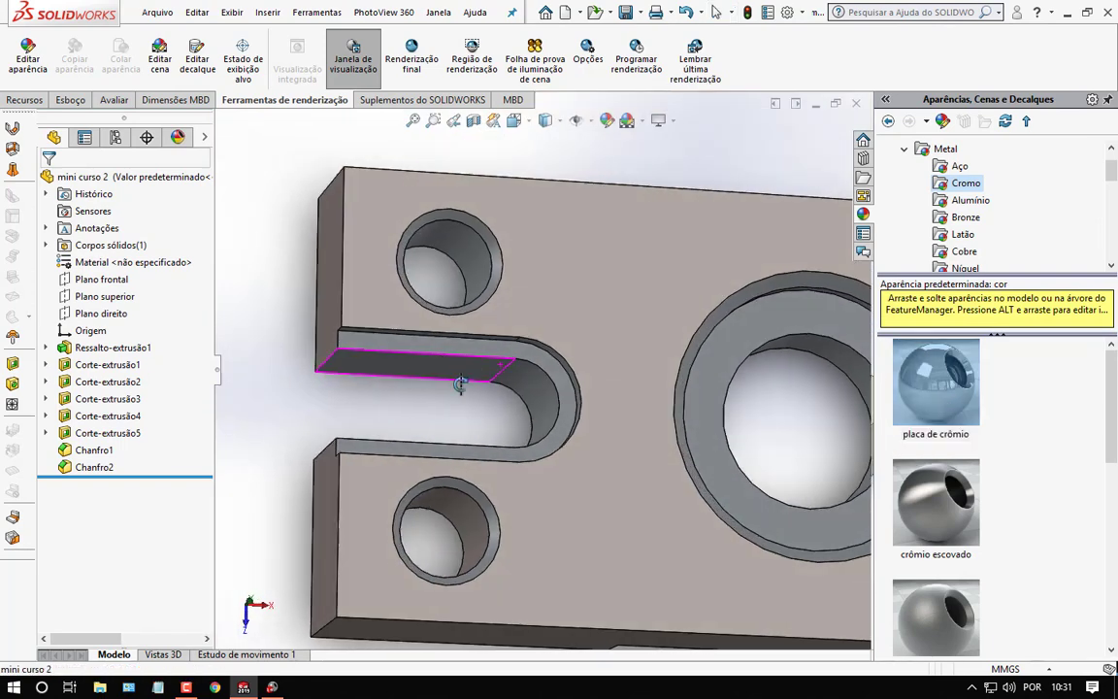
pyautogui.scroll(-2, 458, 417)
pyautogui.moveTo(930, 436); pyautogui.dragTo(486, 452)
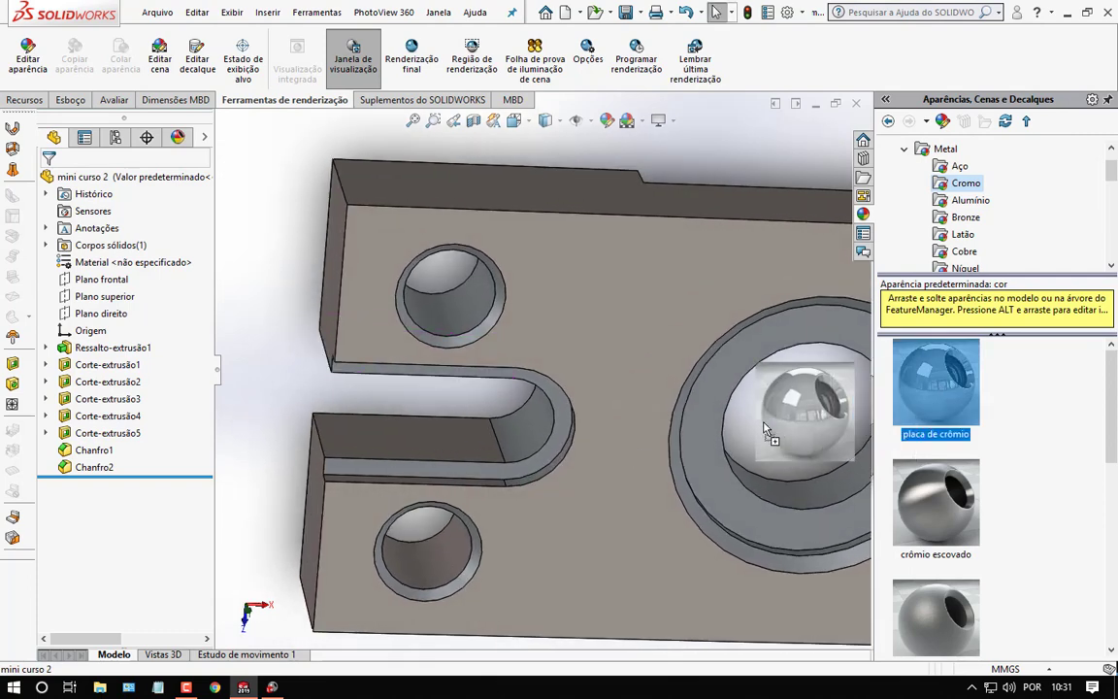
pyautogui.click(489, 454)
pyautogui.scroll(-2, 434, 436)
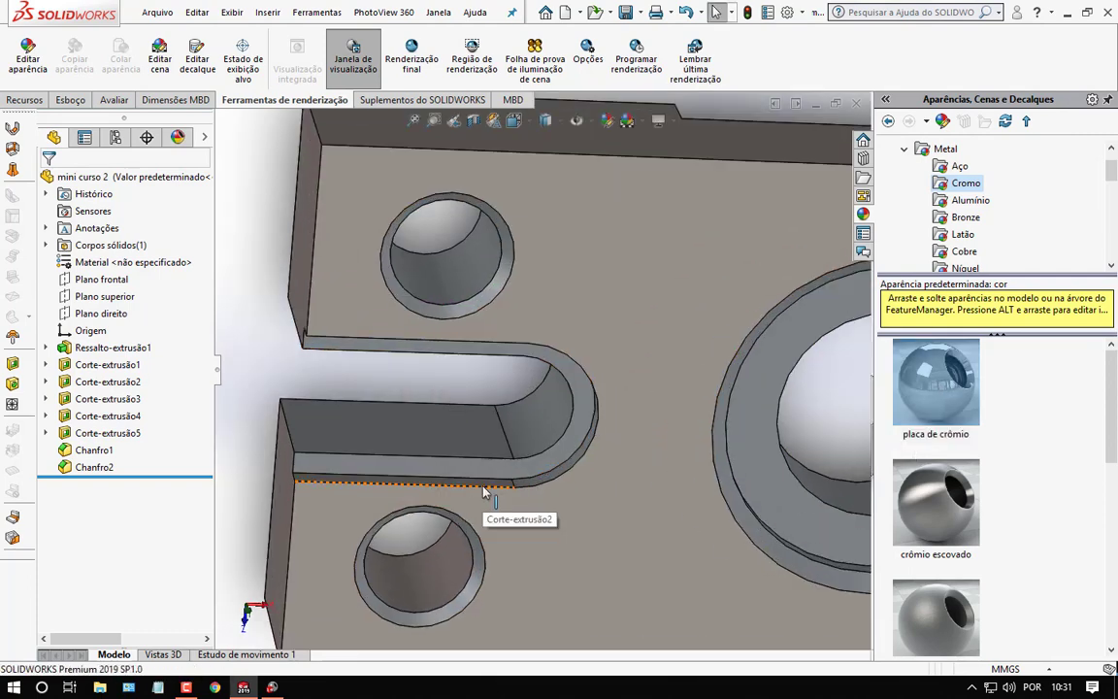
pyautogui.scroll(-2, 434, 437)
pyautogui.moveTo(930, 404); pyautogui.dragTo(524, 485)
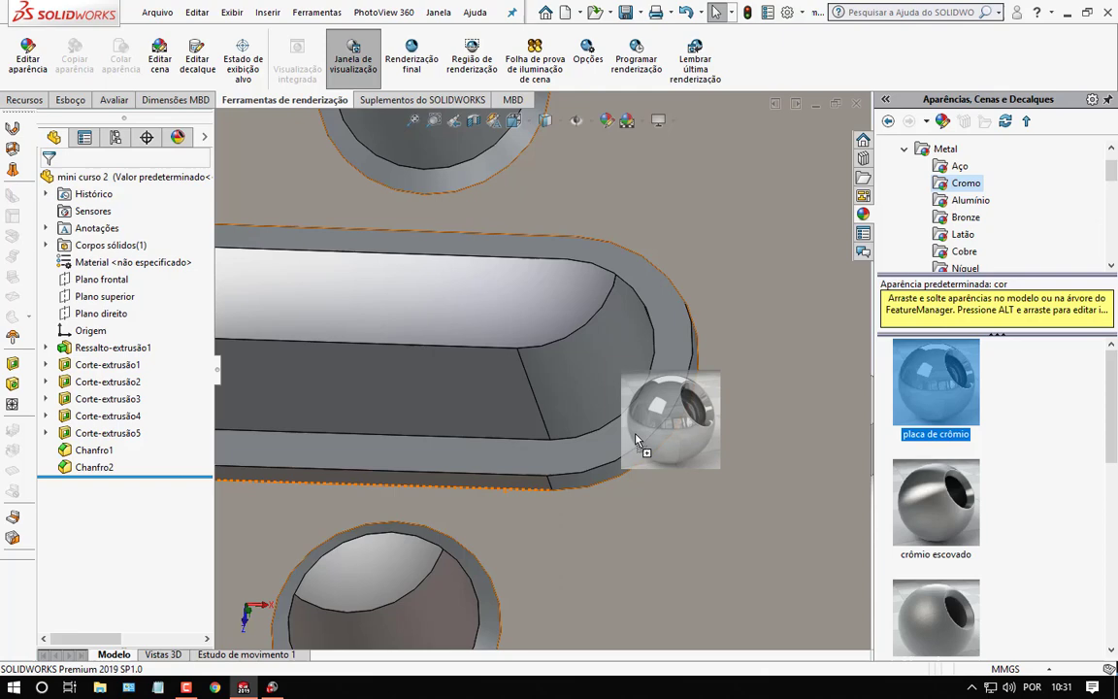
pyautogui.click(524, 486)
pyautogui.scroll(2, 580, 463)
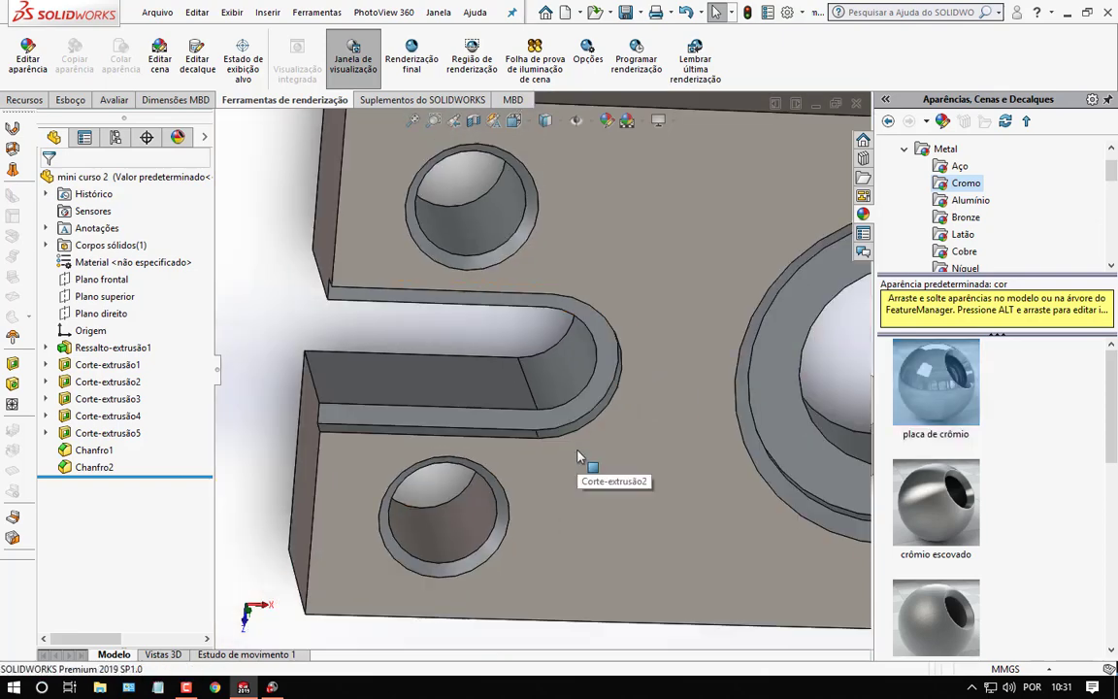
pyautogui.scroll(2, 581, 463)
# Chrome the upper-right and lower-right bolt holes from a top view.
pyautogui.moveTo(760, 422); pyautogui.dragTo(776, 325, button='middle')
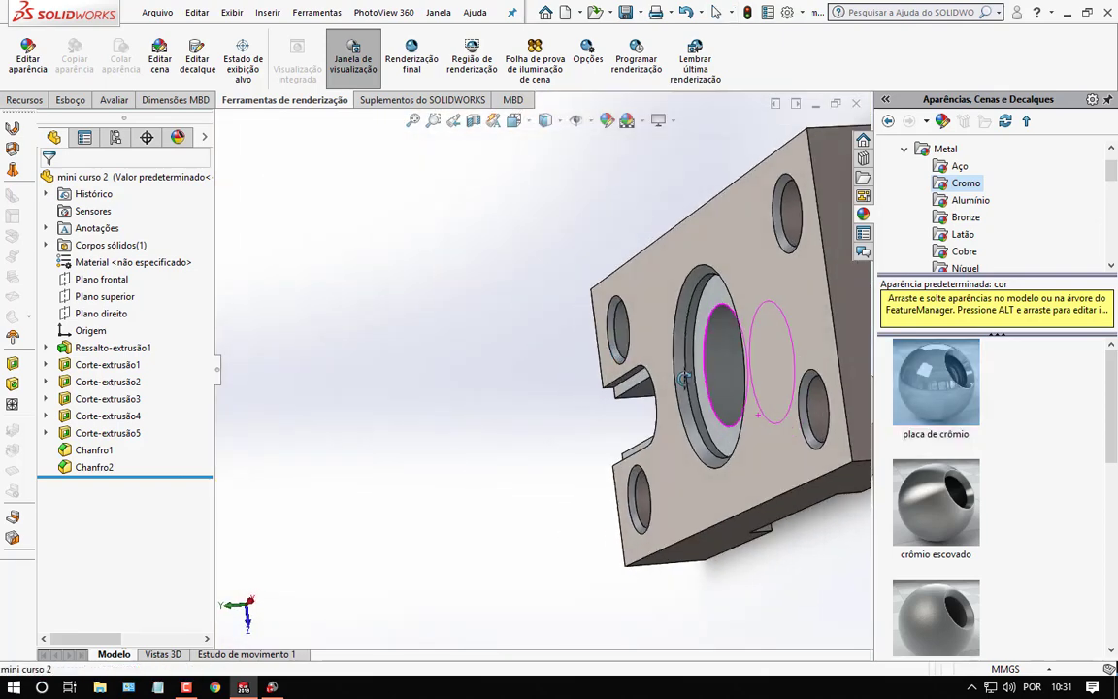
pyautogui.scroll(-2, 776, 325)
pyautogui.scroll(-2, 776, 325)
pyautogui.moveTo(935, 381); pyautogui.dragTo(752, 293)
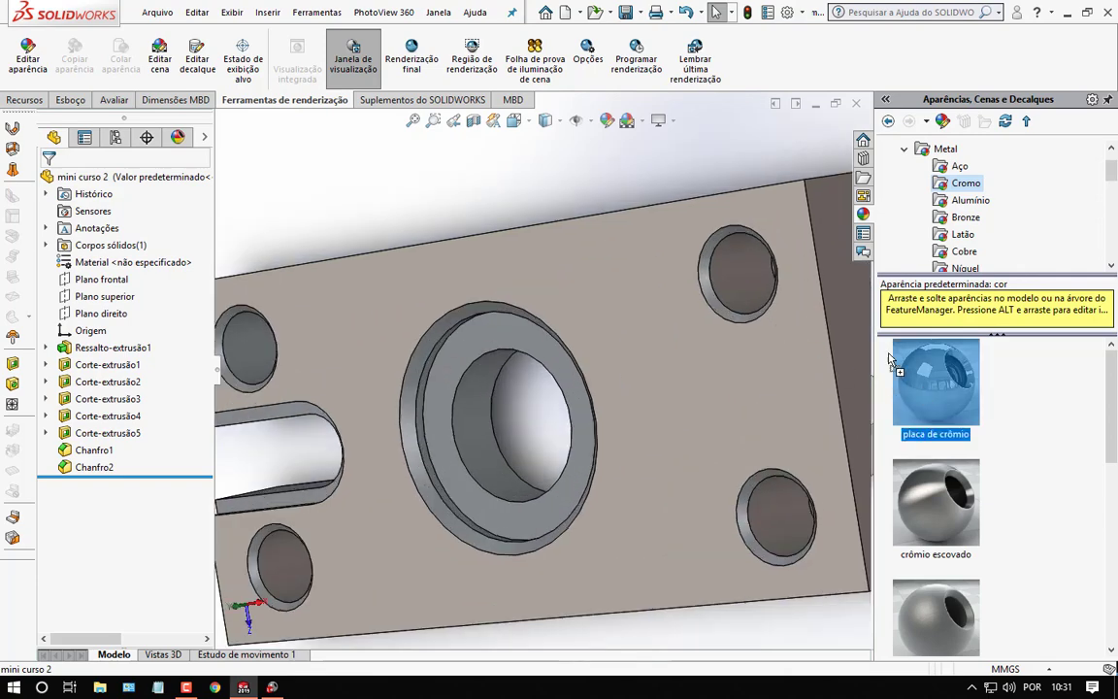
pyautogui.moveTo(935, 382); pyautogui.dragTo(779, 541)
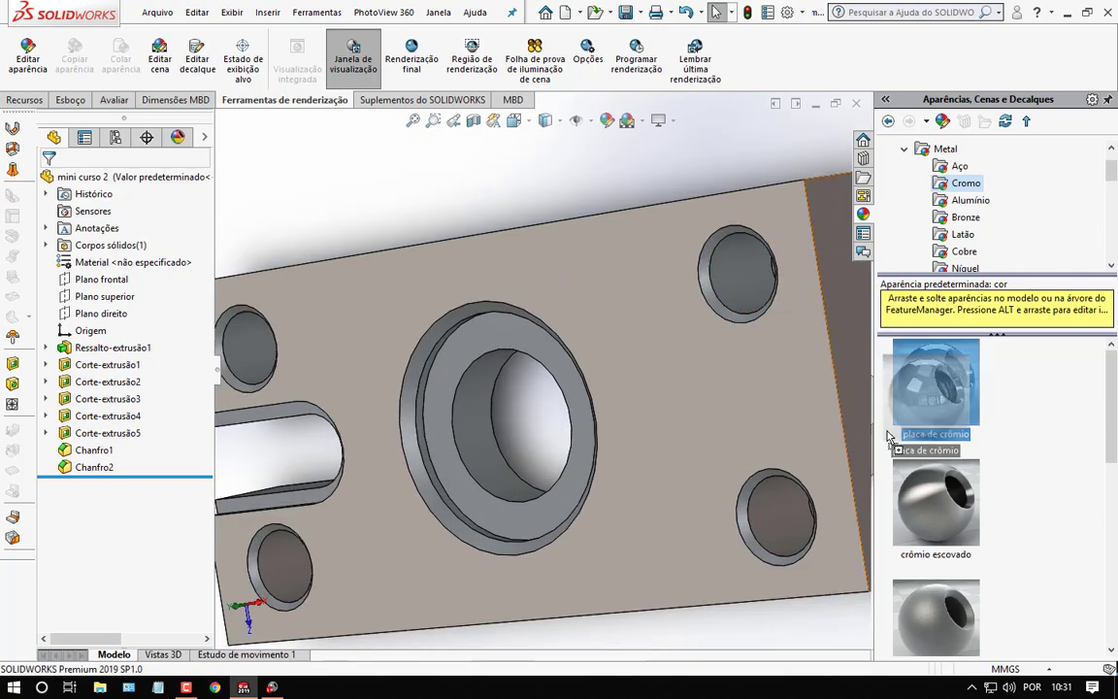
pyautogui.click(780, 542)
# On the underside, chrome the narrow step face and the face around the large hole.
pyautogui.press('f')
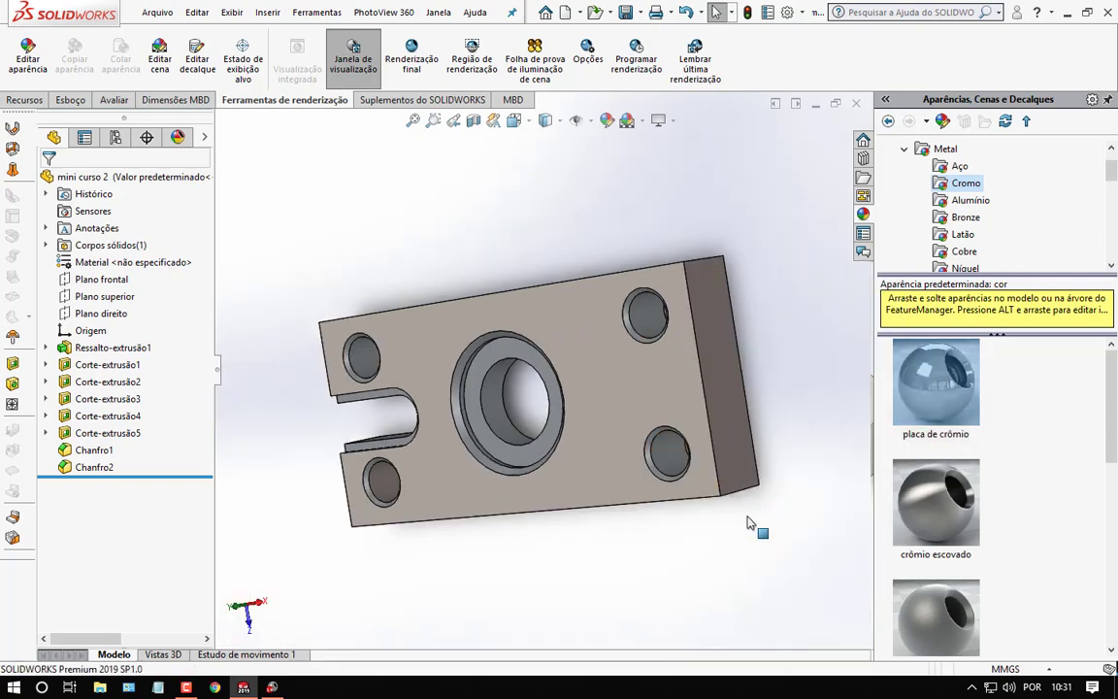
pyautogui.moveTo(680, 476); pyautogui.dragTo(557, 368, button='middle')
pyautogui.scroll(-2, 589, 498)
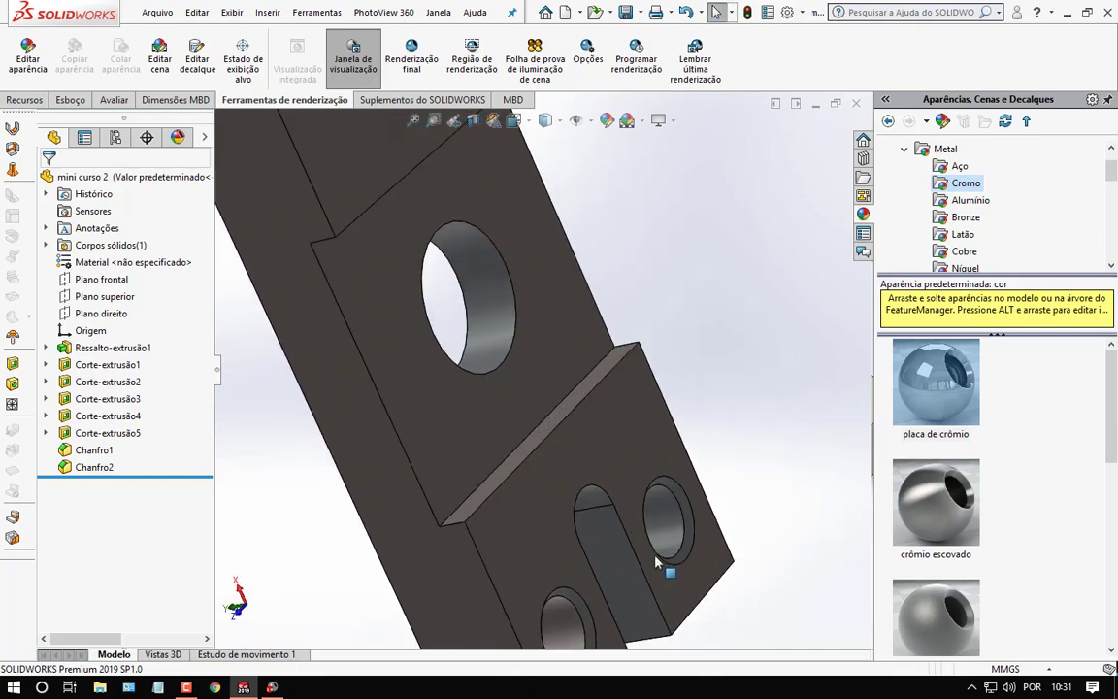
pyautogui.scroll(-2, 589, 497)
pyautogui.scroll(-2, 582, 488)
pyautogui.scroll(5, 582, 488)
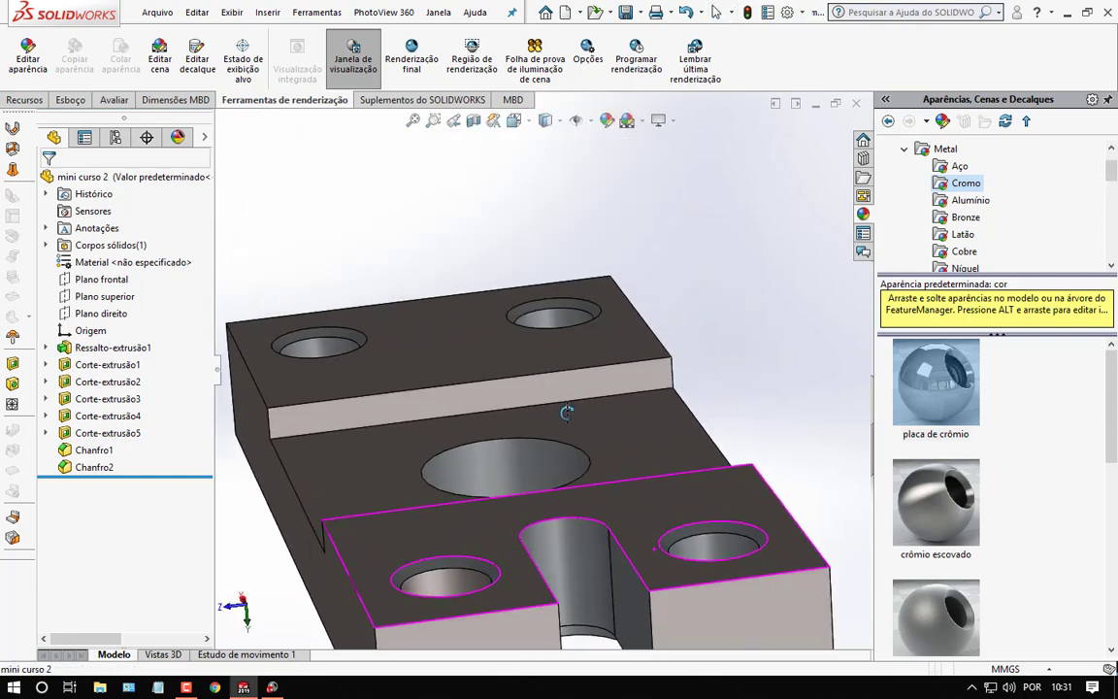
pyautogui.moveTo(569, 412)
pyautogui.mouseDown(button='middle')
pyautogui.moveTo(643, 464)
pyautogui.moveTo(726, 493)
pyautogui.moveTo(711, 626)
pyautogui.moveTo(718, 555)
pyautogui.moveTo(645, 595)
pyautogui.moveTo(587, 296)
pyautogui.mouseUp(button='middle')
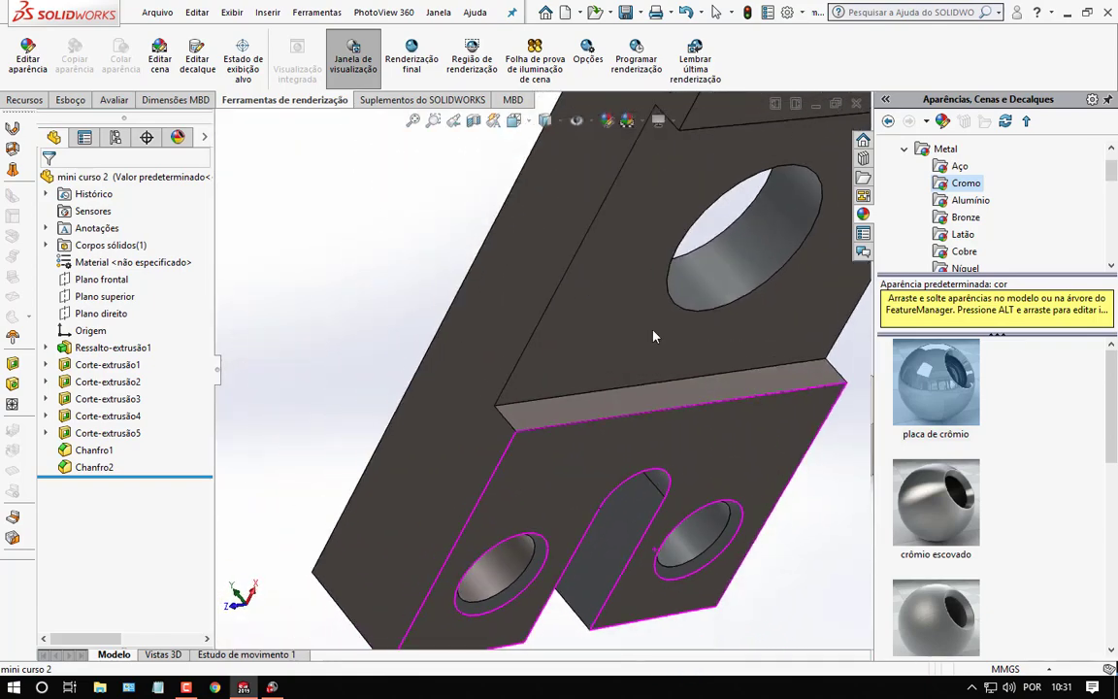
pyautogui.scroll(3, 589, 295)
pyautogui.scroll(-5, 654, 346)
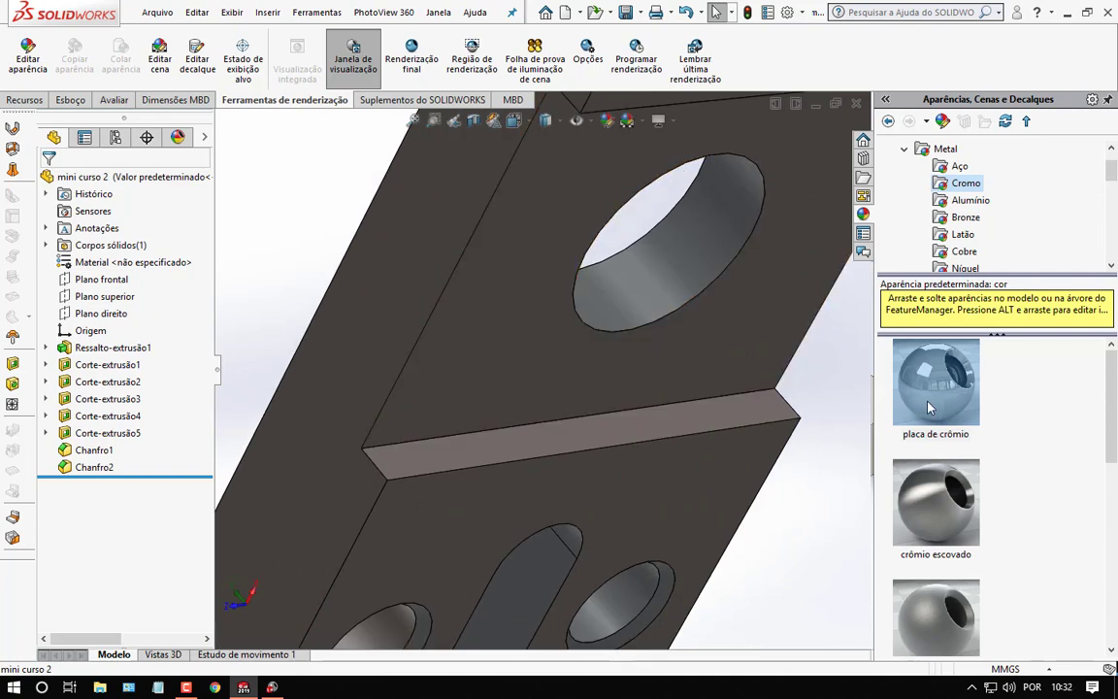
pyautogui.moveTo(936, 383); pyautogui.dragTo(768, 415)
pyautogui.click(764, 407)
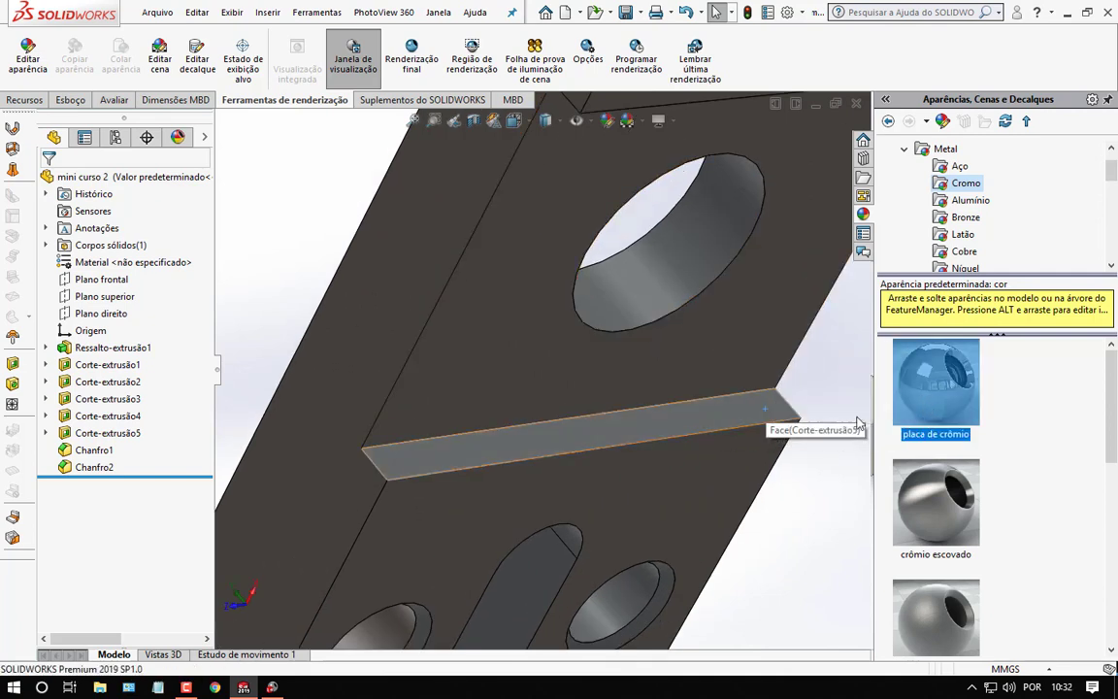
pyautogui.moveTo(936, 383); pyautogui.dragTo(739, 365)
pyautogui.click(735, 359)
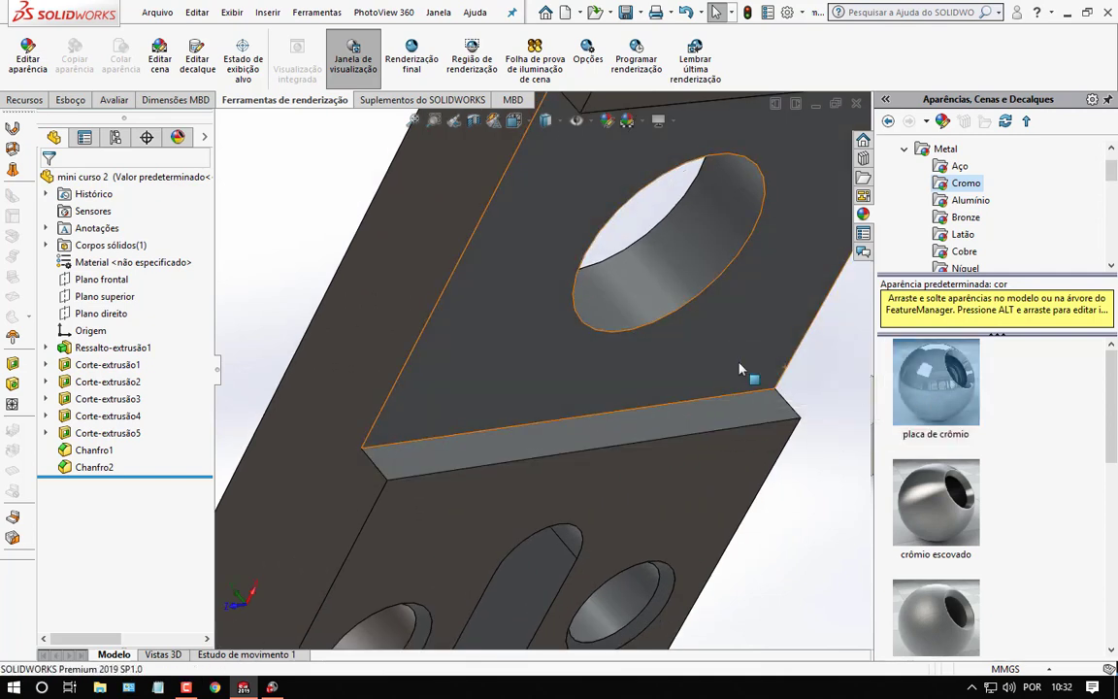
# Chrome the other narrow step face on the underside.
pyautogui.moveTo(665, 326)
pyautogui.mouseDown(button='middle')
pyautogui.moveTo(580, 318)
pyautogui.moveTo(663, 191)
pyautogui.moveTo(737, 252)
pyautogui.mouseUp(button='middle')
pyautogui.scroll(-3, 788, 291)
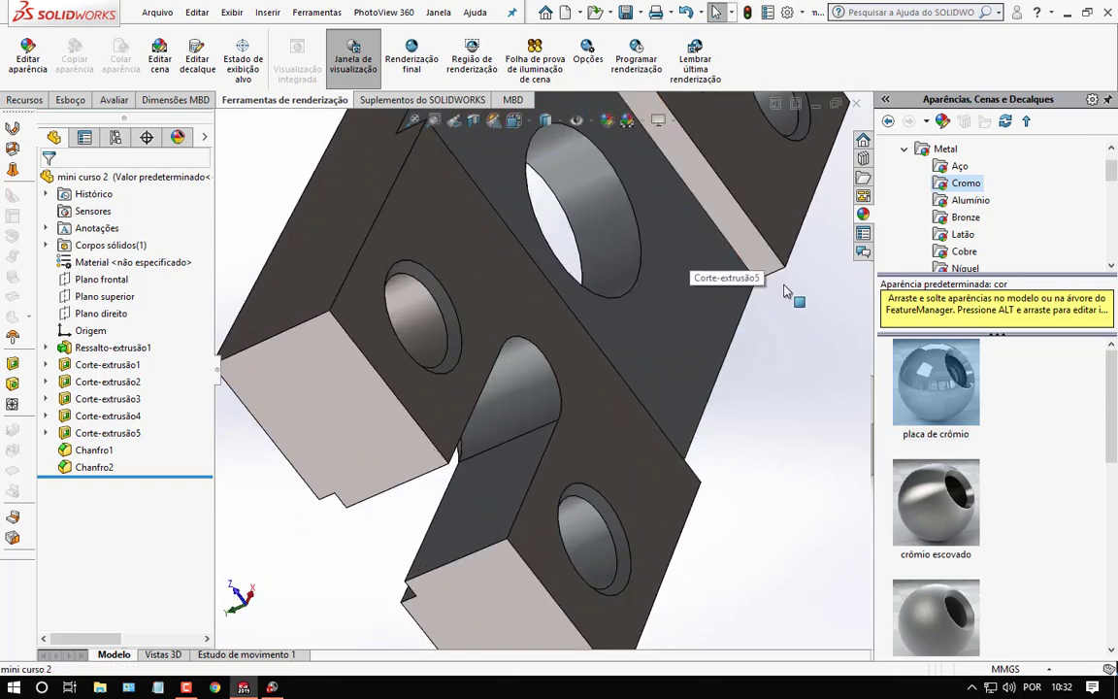
pyautogui.moveTo(929, 395)
pyautogui.mouseDown()
pyautogui.moveTo(761, 264)
pyautogui.moveTo(758, 273)
pyautogui.mouseUp()
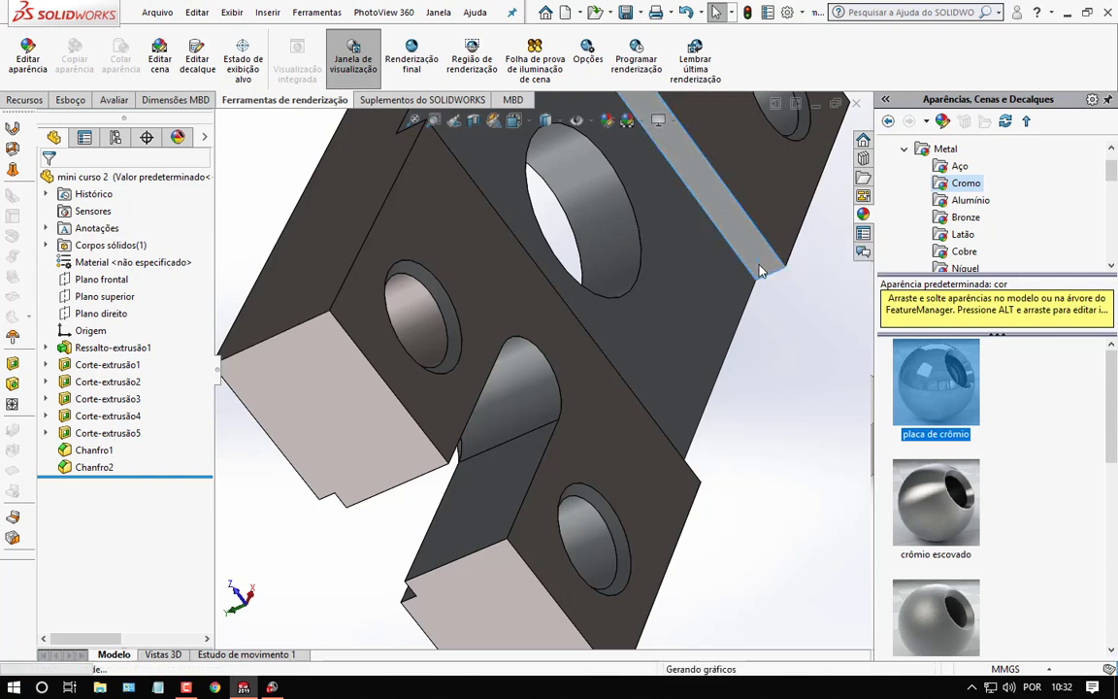
pyautogui.scroll(3, 791, 396)
pyautogui.scroll(2, 791, 397)
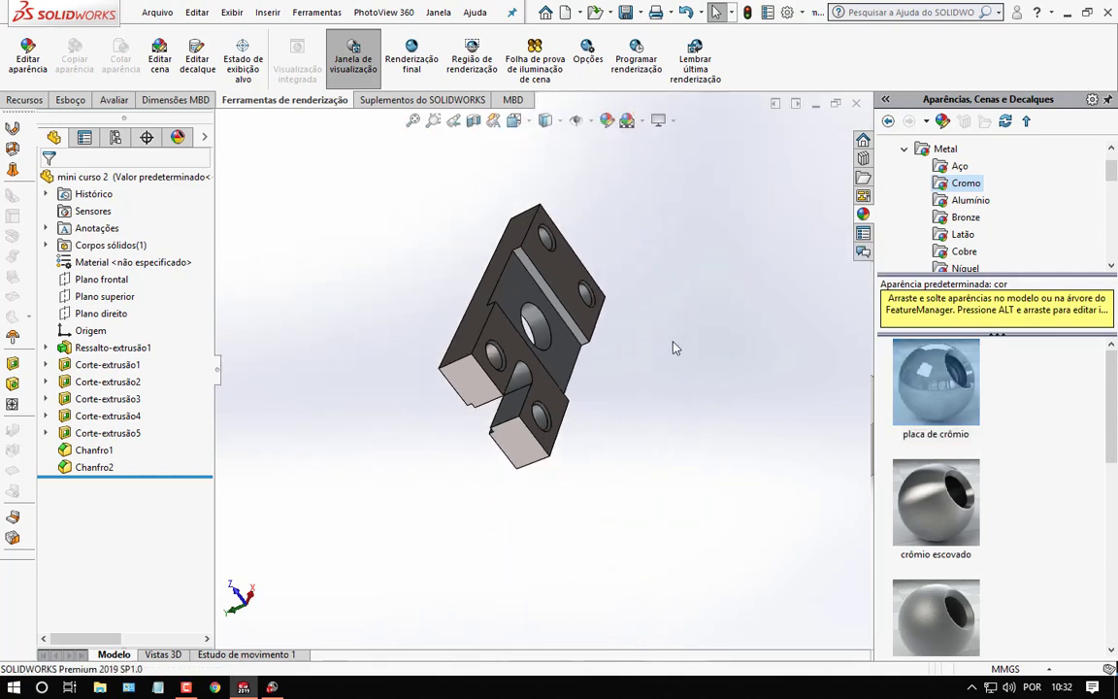
# Set the isometric view, then restart the PhotoView 360 preview with Redefinir and move it aside.
pyautogui.click(514, 120)
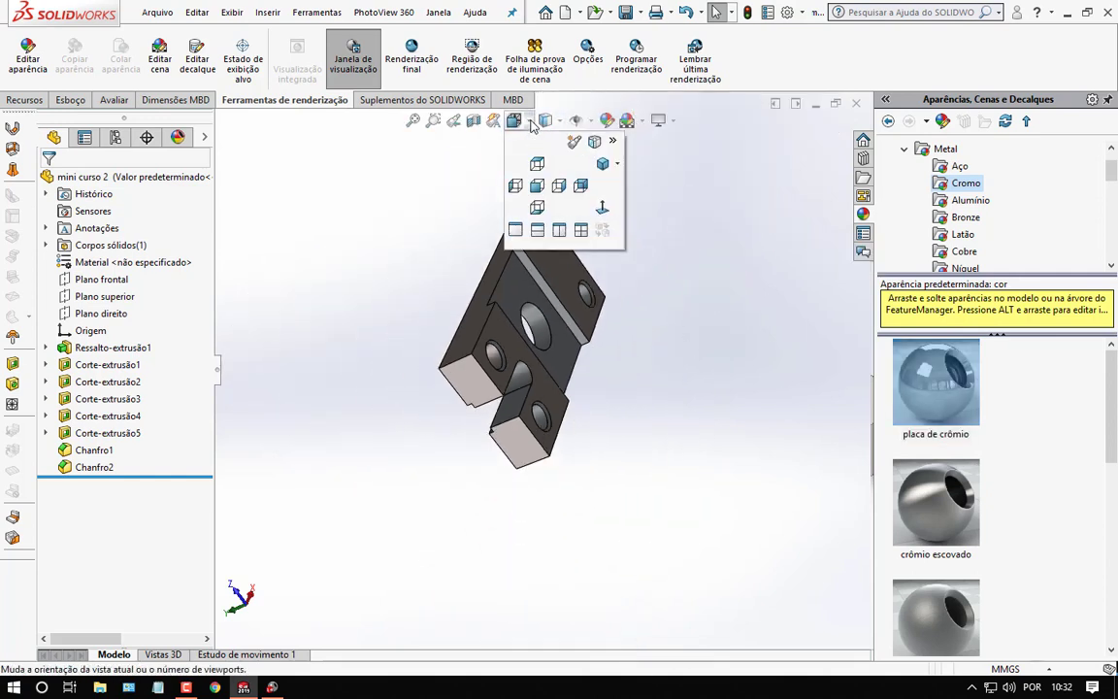
pyautogui.click(603, 167)
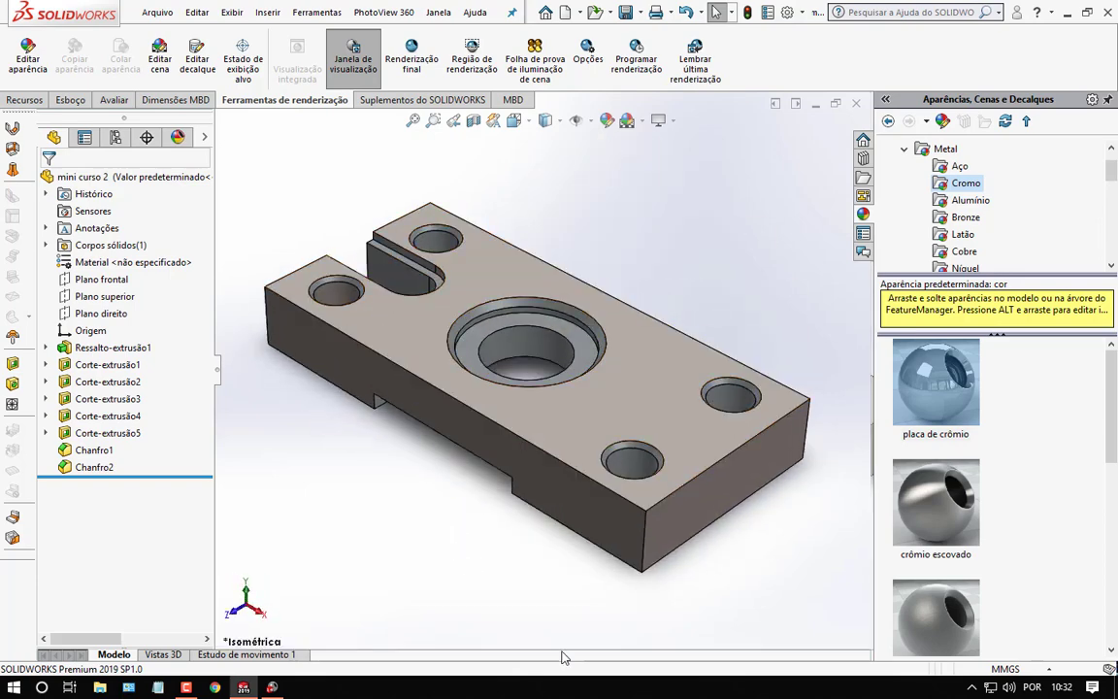
pyautogui.moveTo(272, 687)
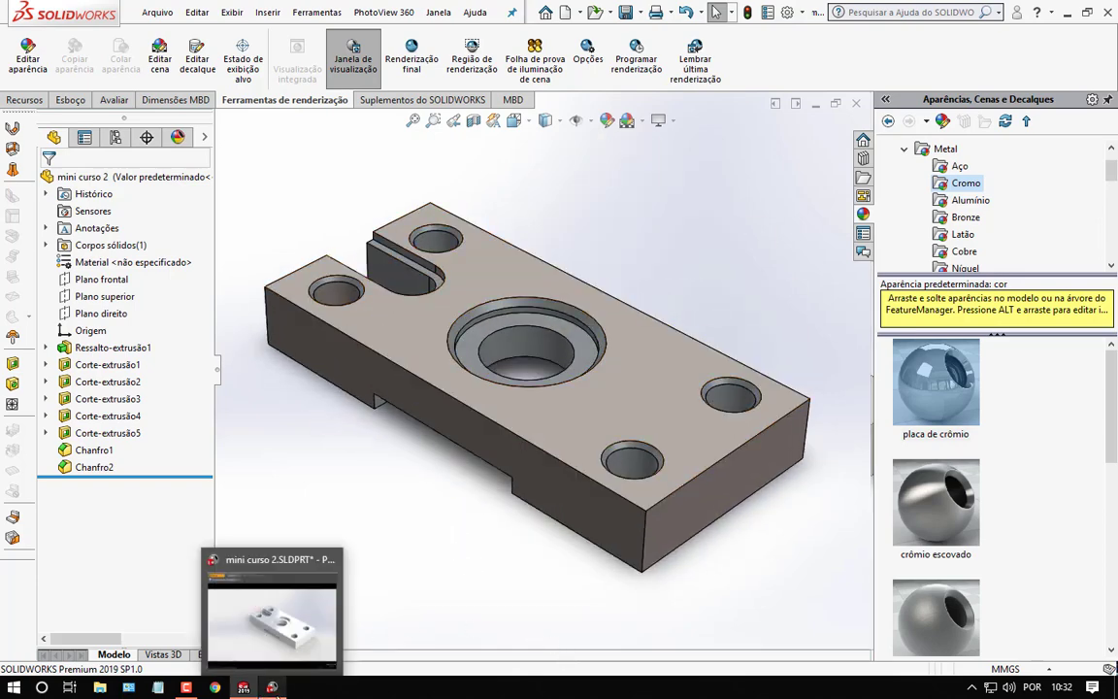
pyautogui.click(272, 621)
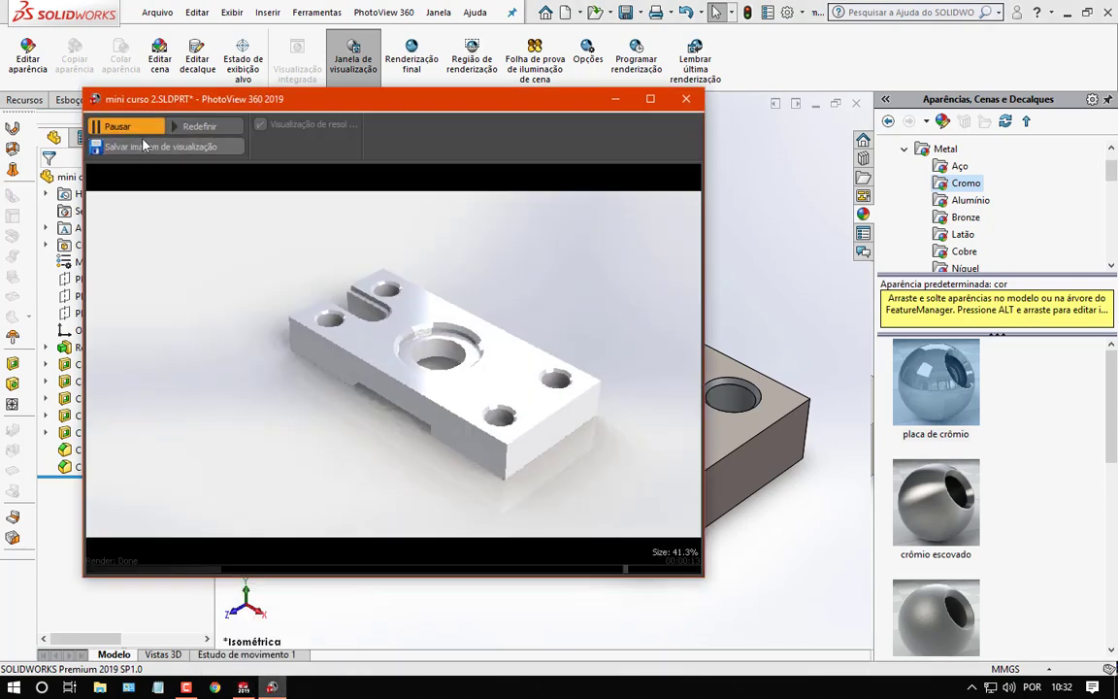
pyautogui.click(190, 134)
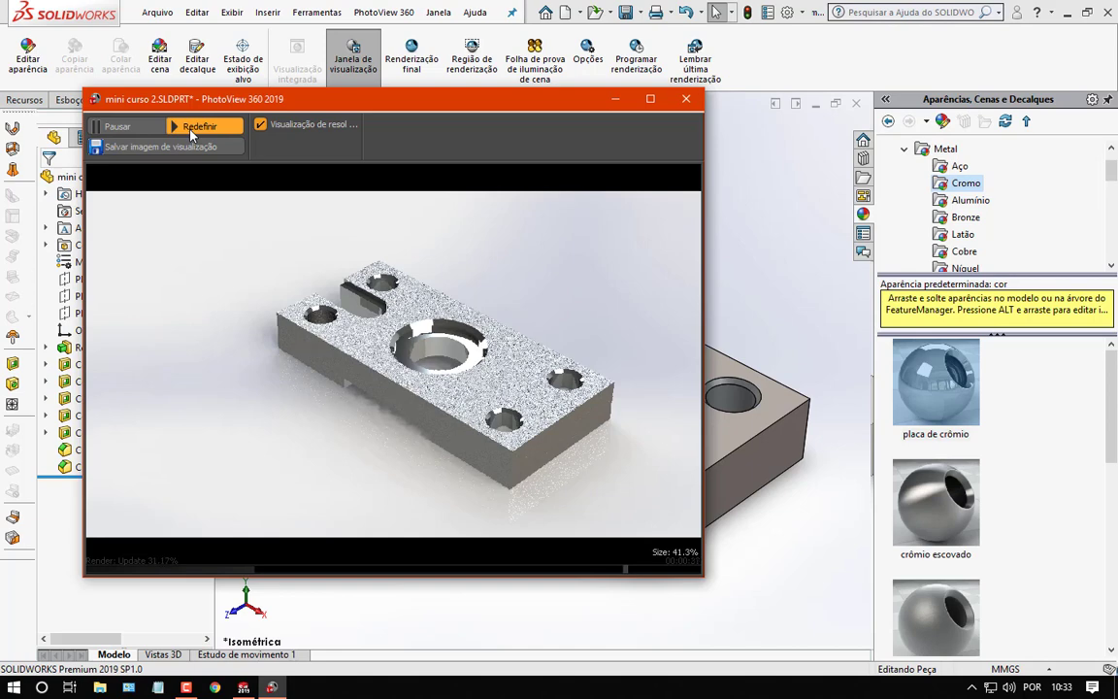
pyautogui.moveTo(309, 102)
pyautogui.mouseDown()
pyautogui.moveTo(459, 109)
pyautogui.moveTo(432, 107)
pyautogui.mouseUp()
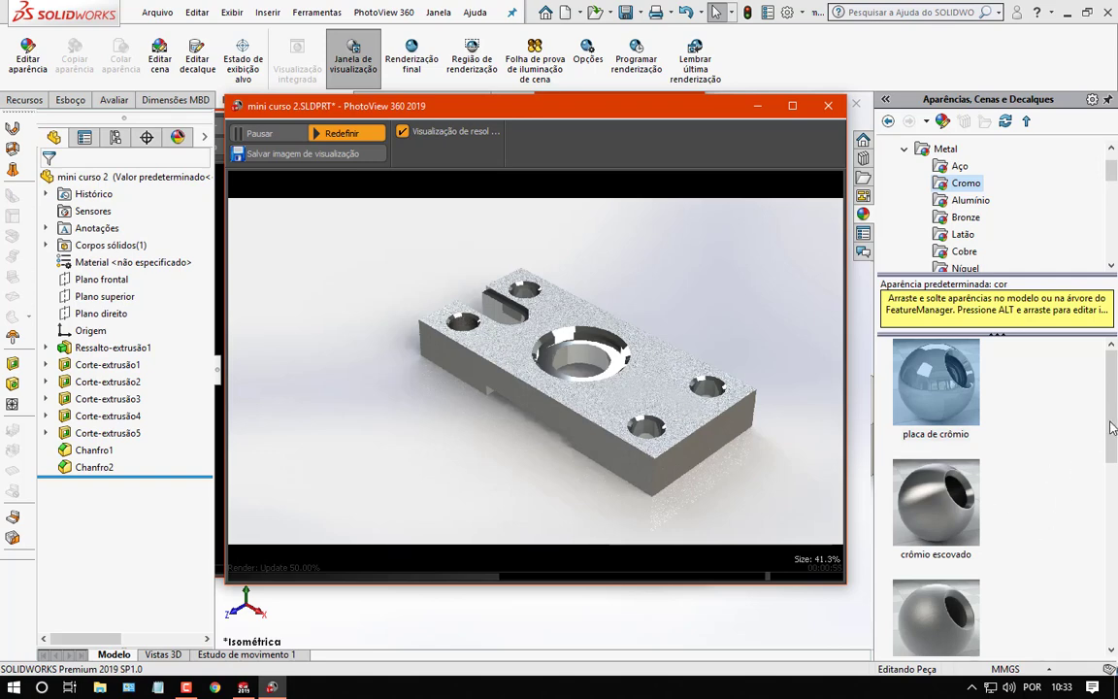
pyautogui.moveTo(1112, 427)
pyautogui.mouseDown()
pyautogui.moveTo(1114, 521)
pyautogui.moveTo(1114, 417)
pyautogui.mouseUp()
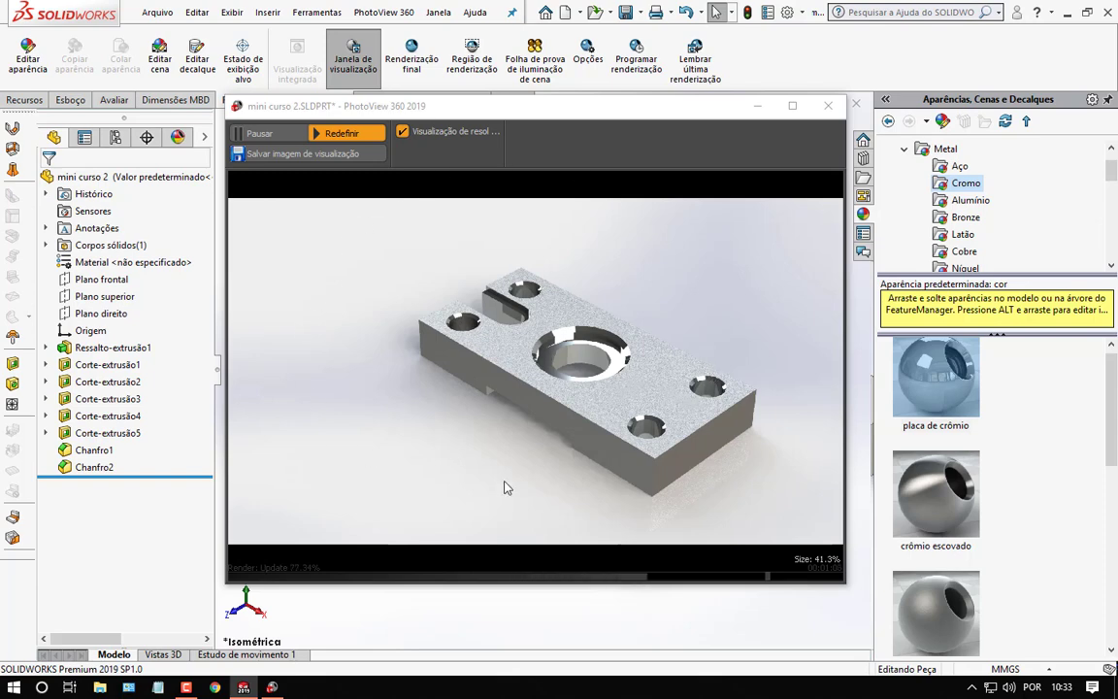
# Apply the '3 pontos laranja' basic scene and re-render the preview with Redefinir.
pyautogui.doubleClick(922, 151)
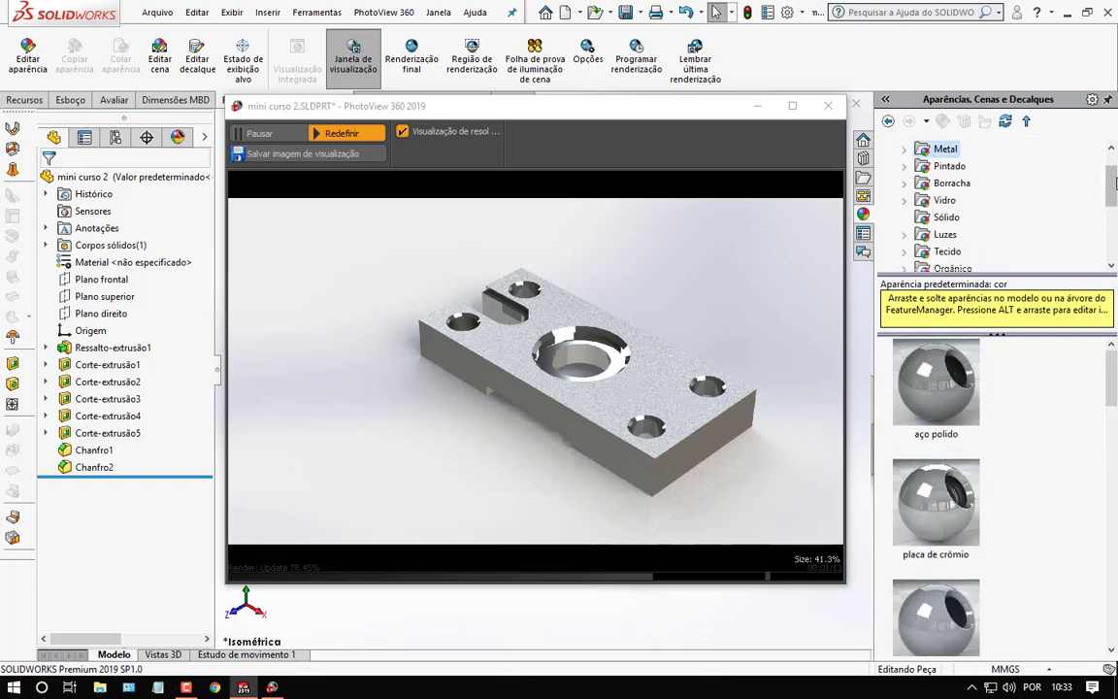
pyautogui.moveTo(1113, 185); pyautogui.dragTo(1116, 225)
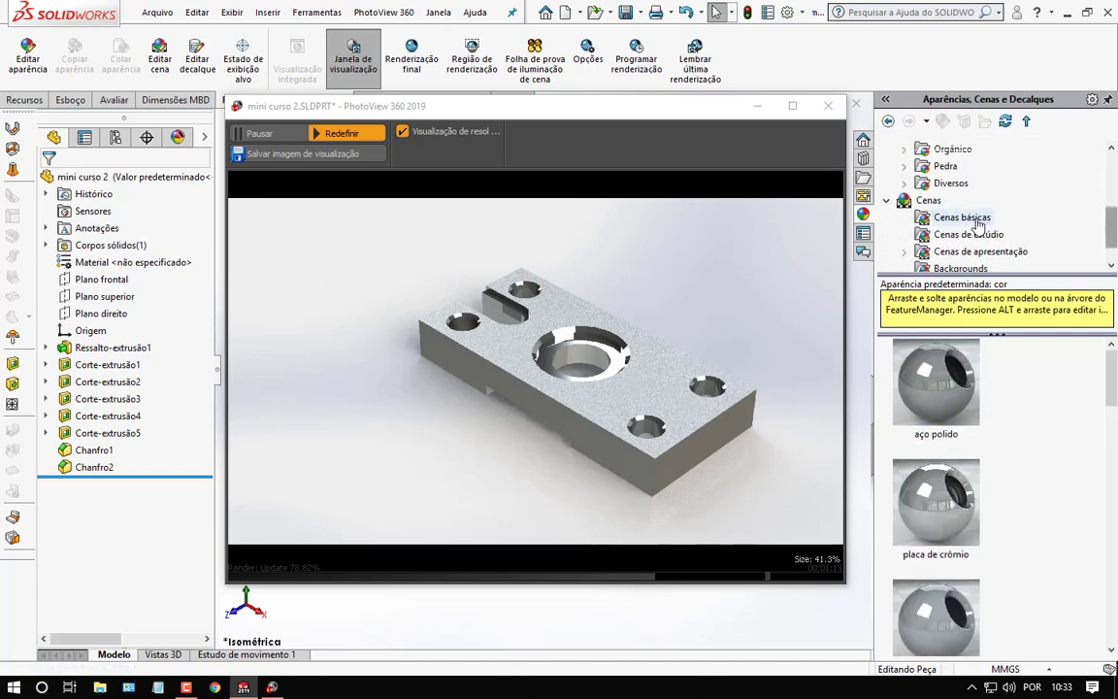
pyautogui.click(951, 218)
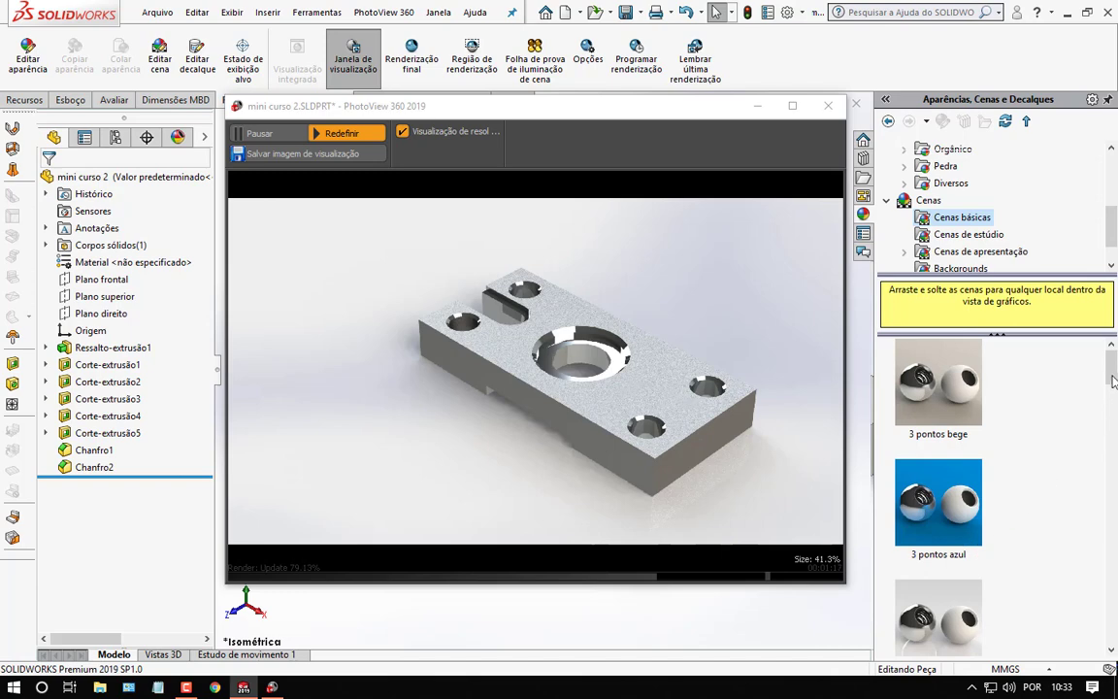
pyautogui.moveTo(1112, 368); pyautogui.dragTo(1113, 407)
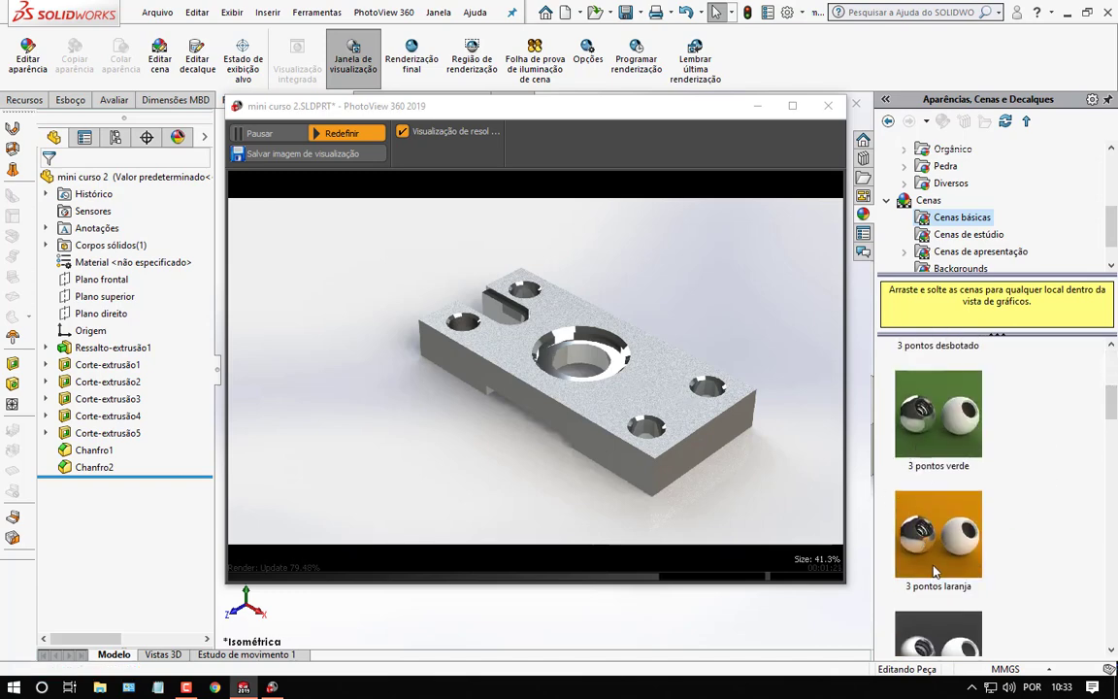
pyautogui.moveTo(929, 580); pyautogui.dragTo(829, 636)
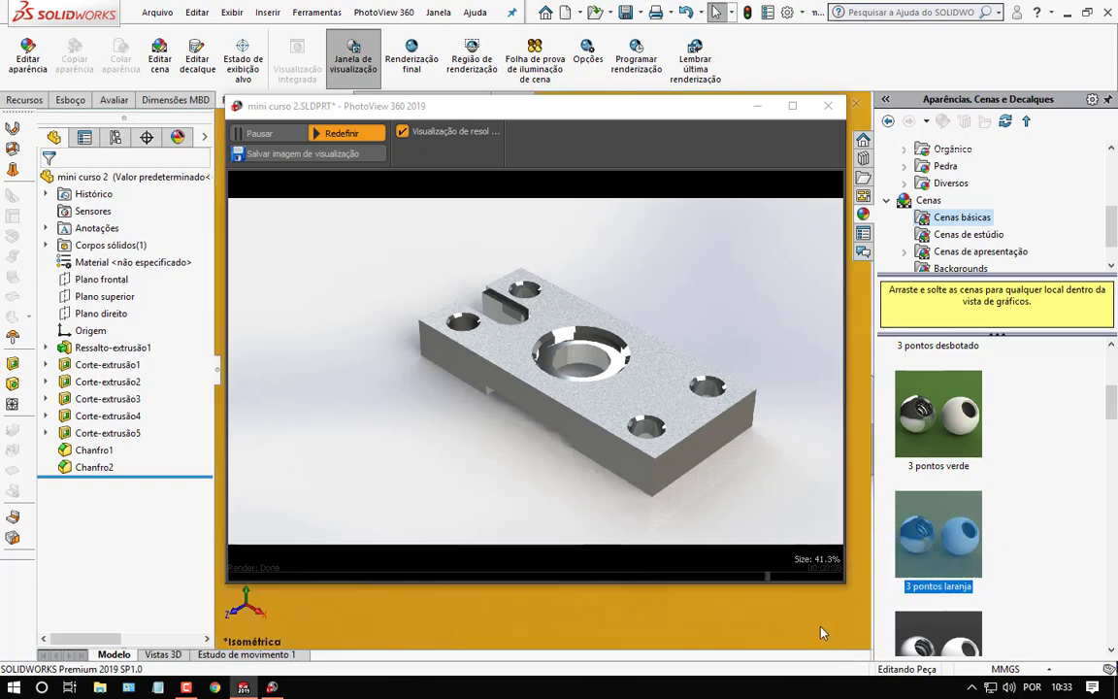
pyautogui.click(321, 135)
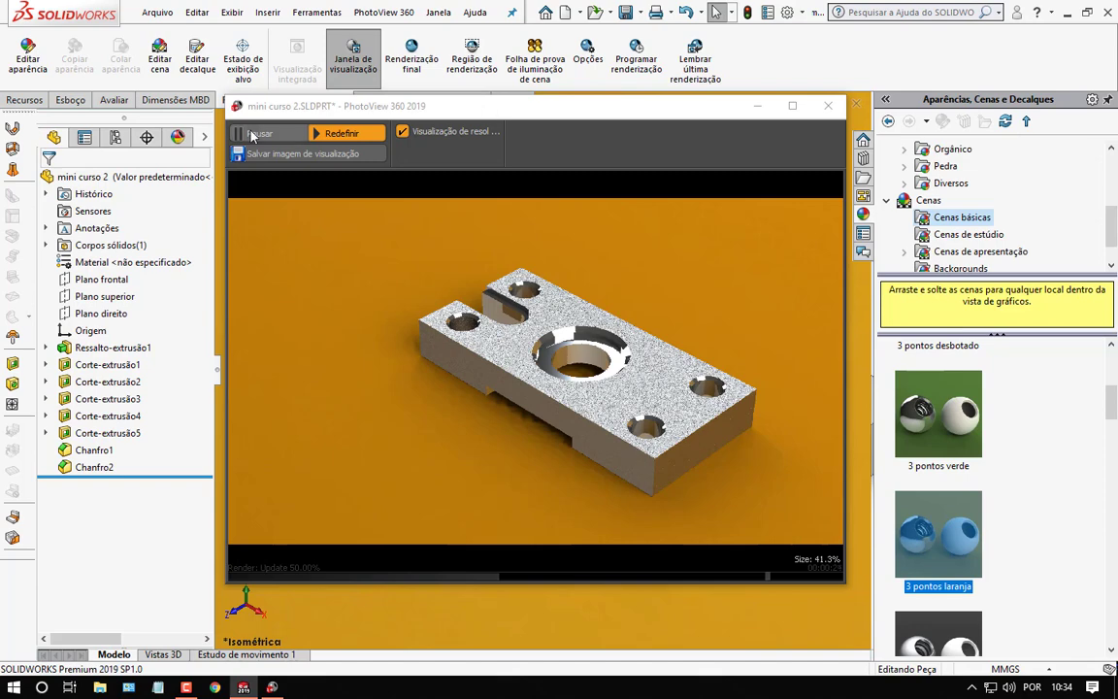
# Close PhotoView 360, hide the feature tree and appearances panel, then fit, zoom out and rotate.
pyautogui.click(826, 106)
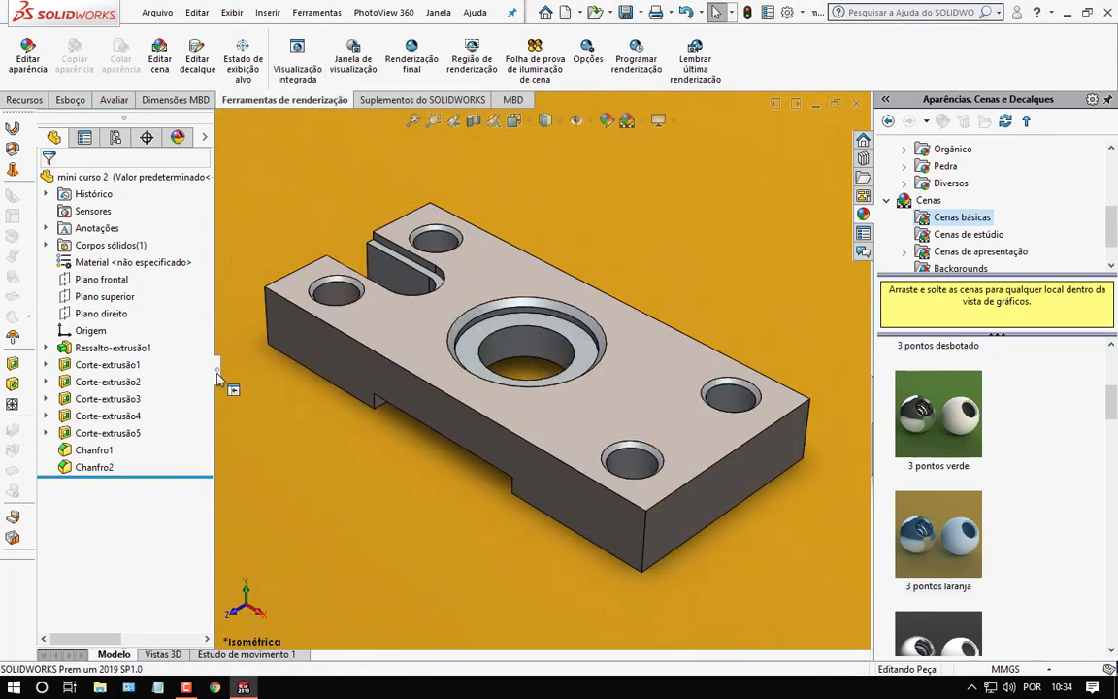
pyautogui.click(218, 374)
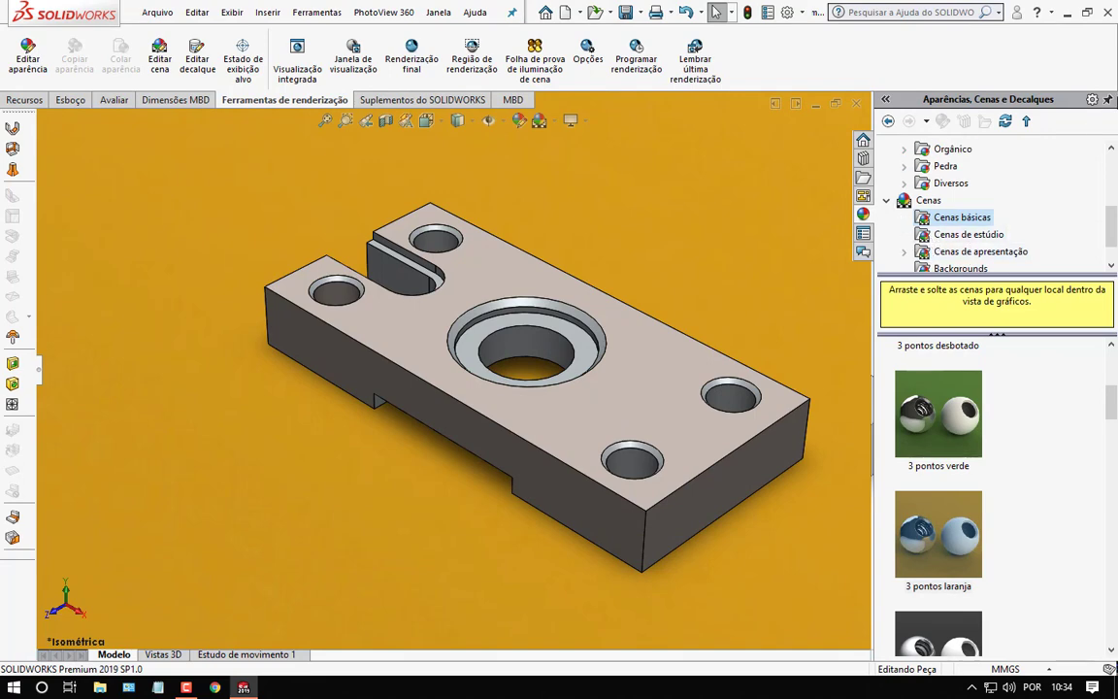
pyautogui.click(1107, 99)
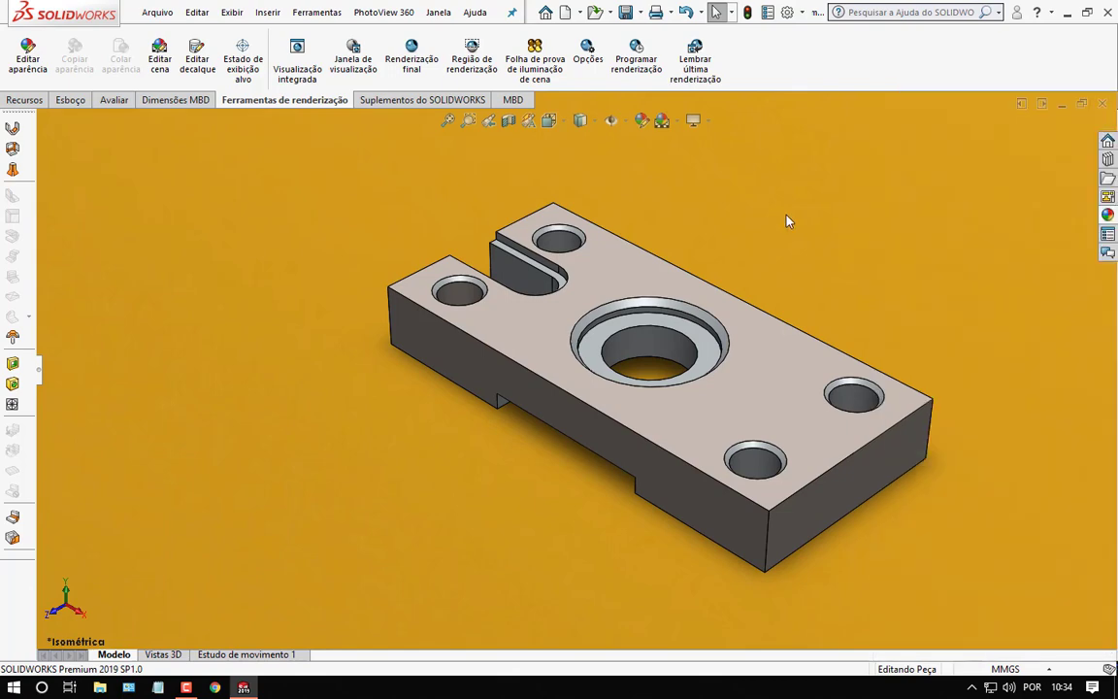
pyautogui.click(447, 124)
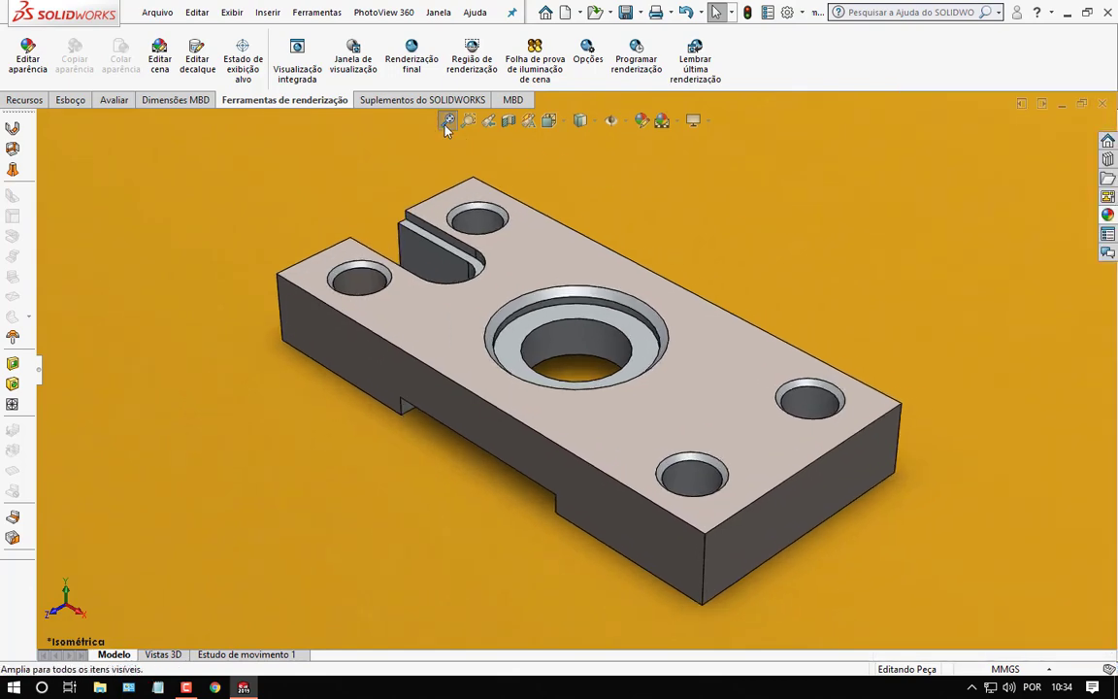
pyautogui.scroll(1, 568, 423)
pyautogui.scroll(1, 567, 411)
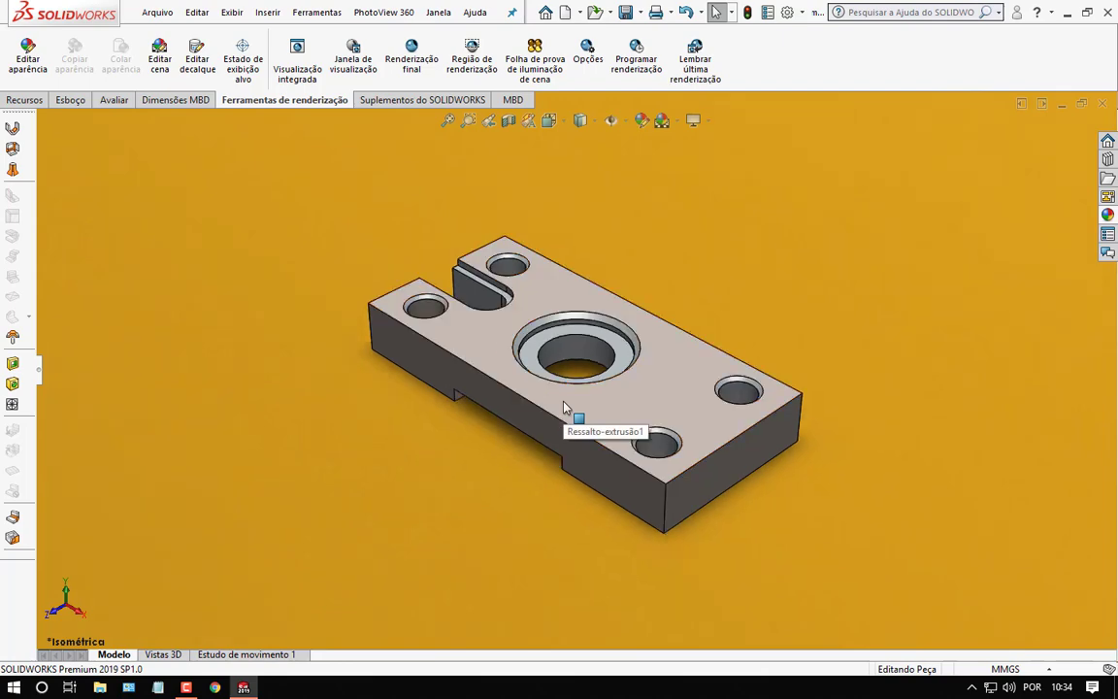
pyautogui.moveTo(554, 485); pyautogui.dragTo(573, 487, button='middle')
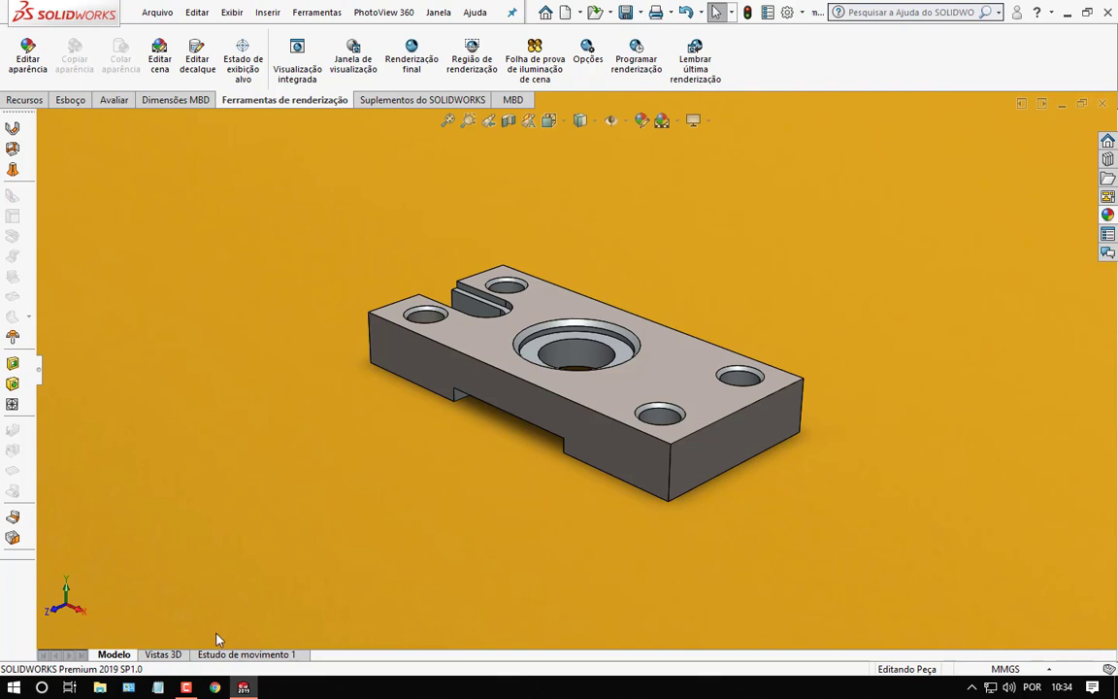
# Turn on Visualização integrada to render the chrome plate live on the orange scene.
pyautogui.click(288, 69)
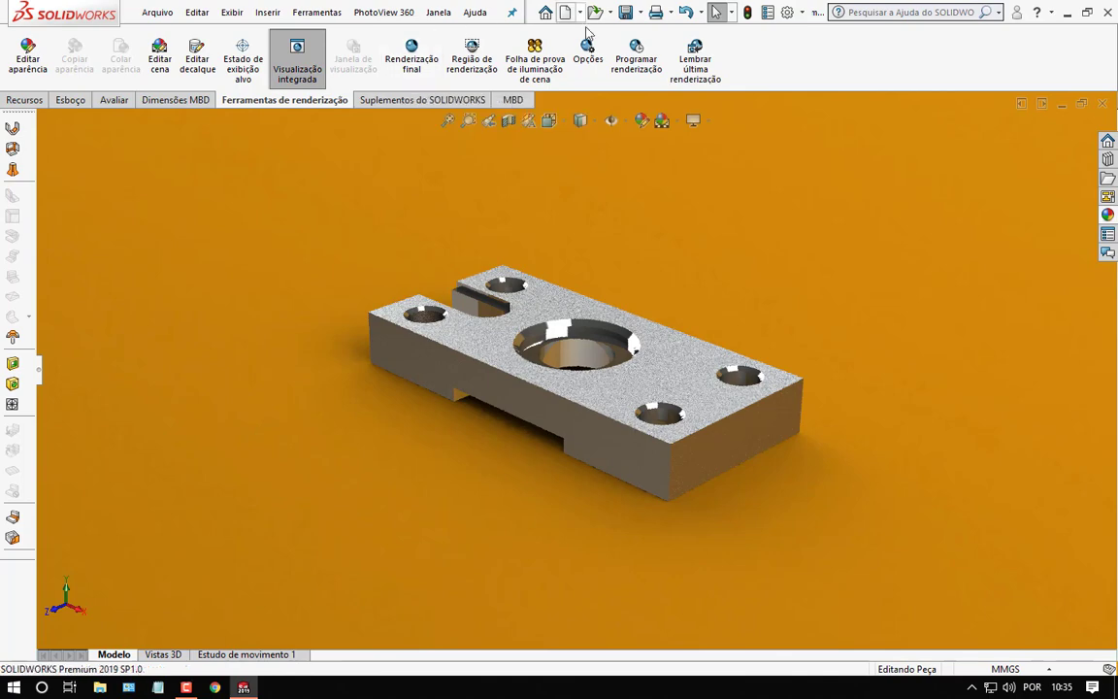
# Set the PhotoView 360 output image size to 800X600 (4:3) in Opções and confirm.
pyautogui.click(594, 63)
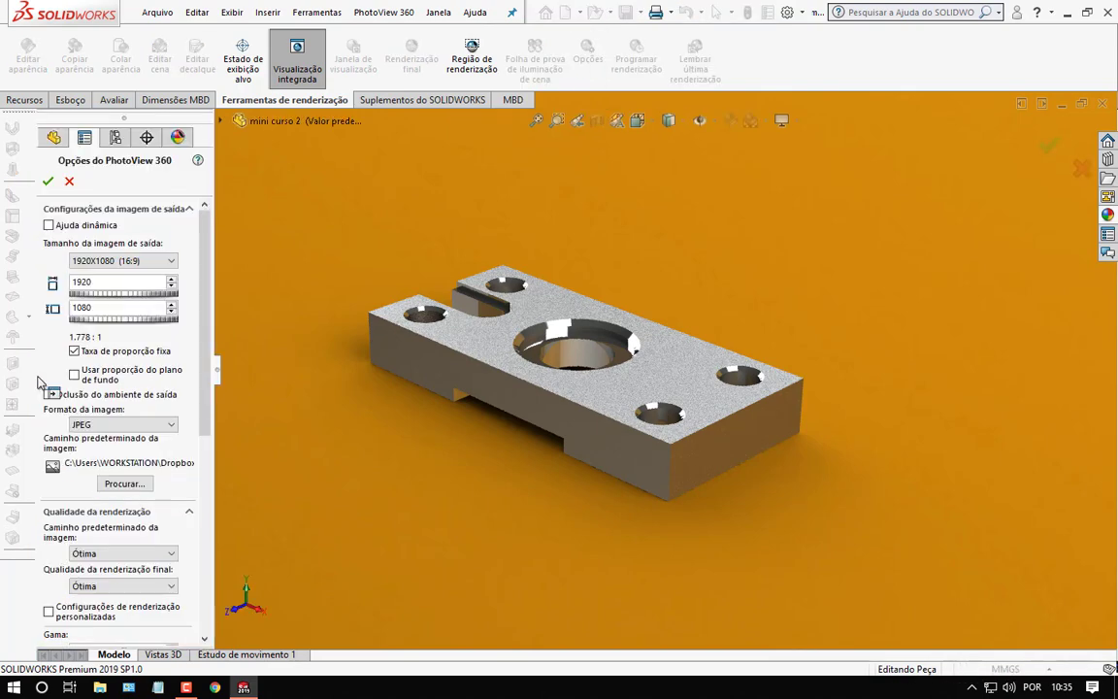
pyautogui.click(149, 264)
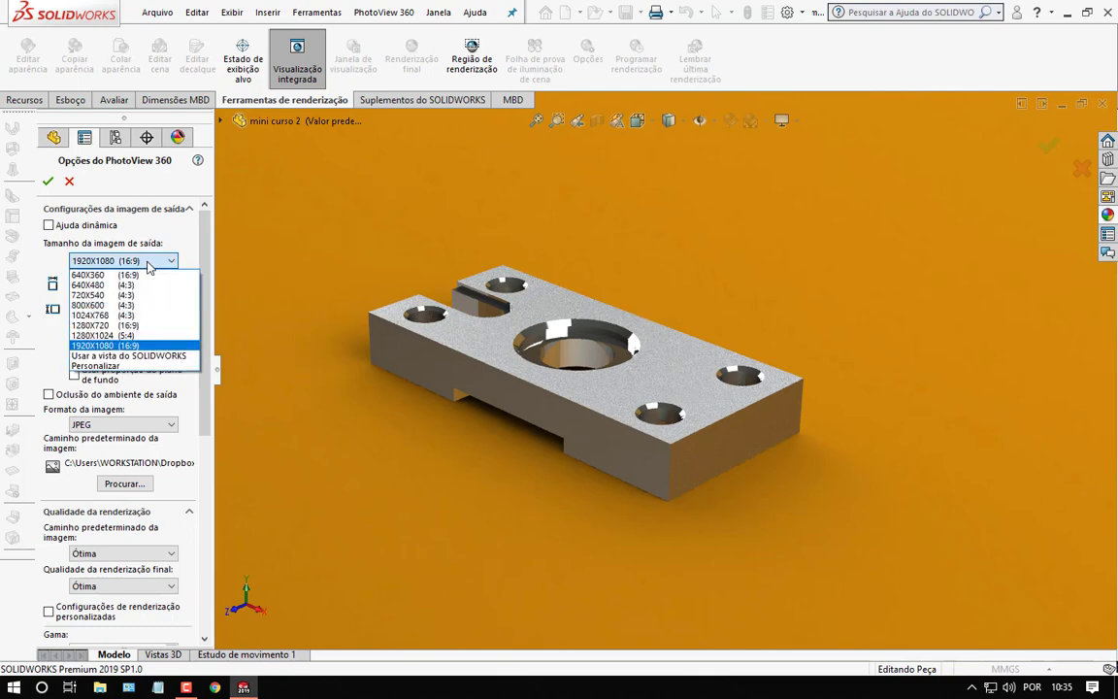
pyautogui.click(109, 307)
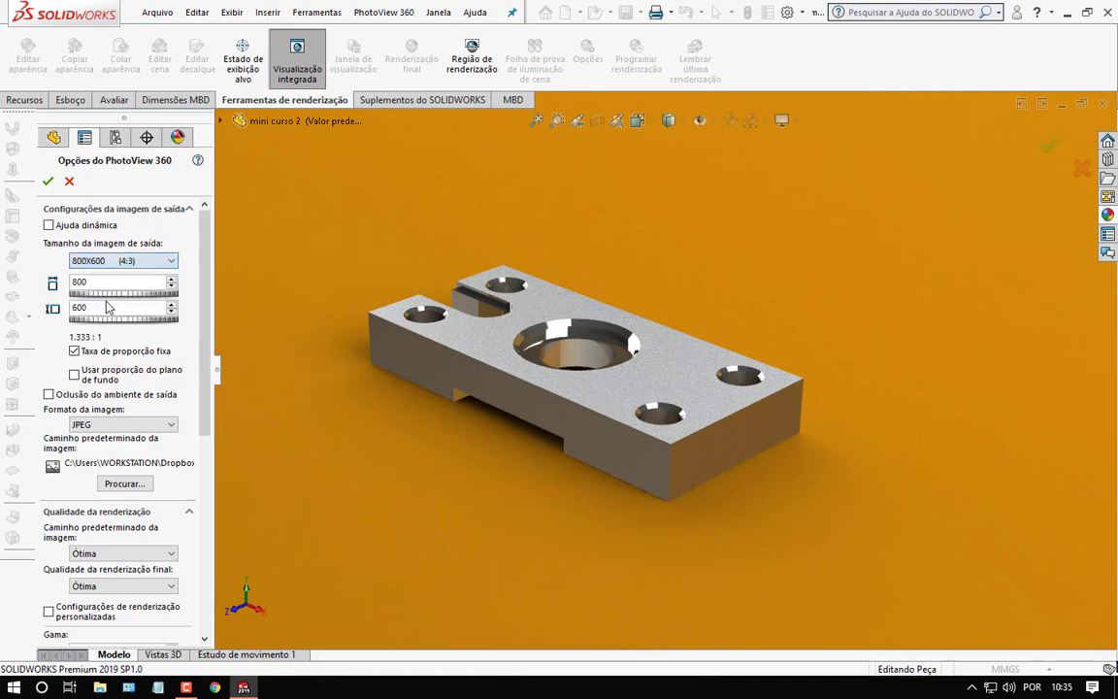
pyautogui.click(48, 180)
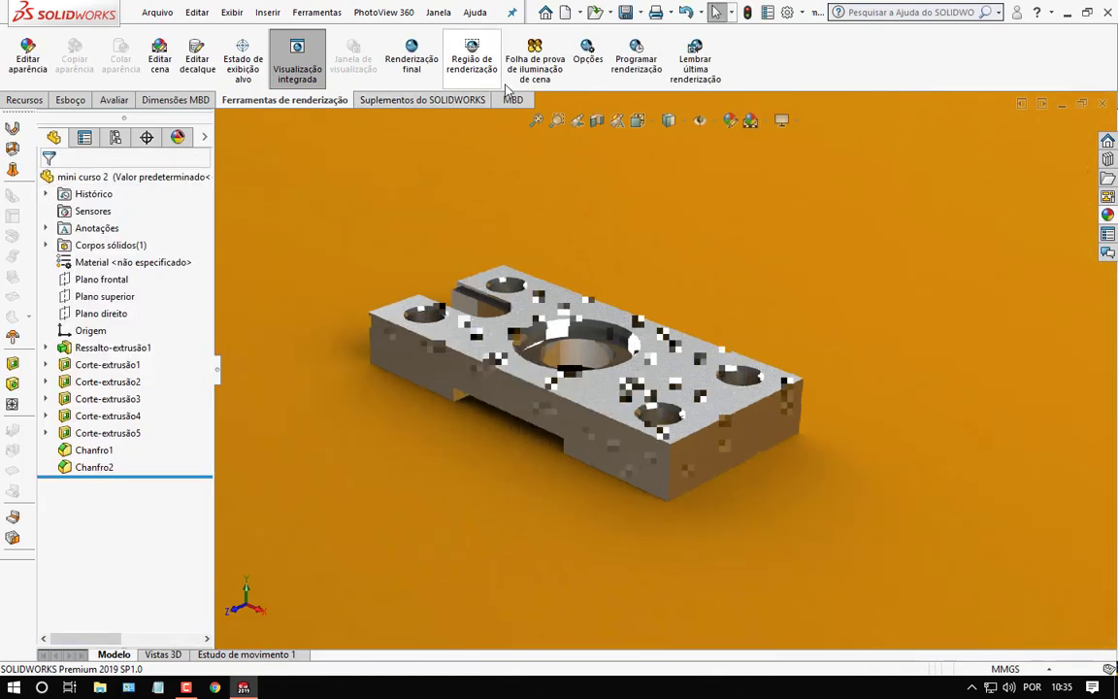
# Start the Renderização final to produce the 800x600 render of the chrome plate.
pyautogui.click(414, 86)
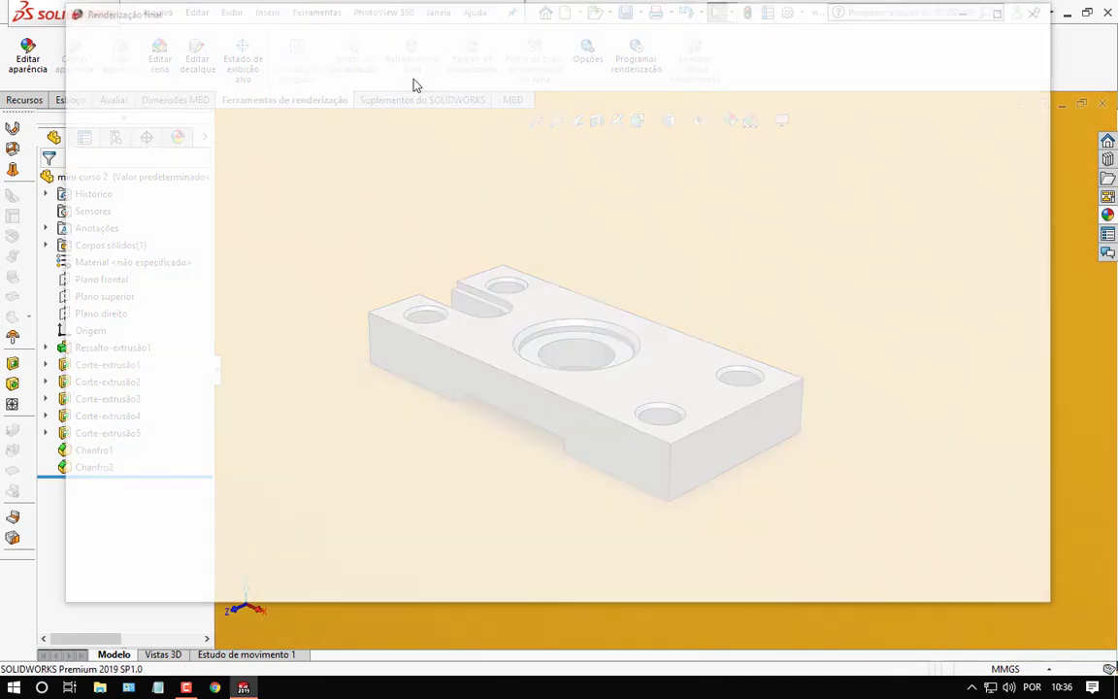